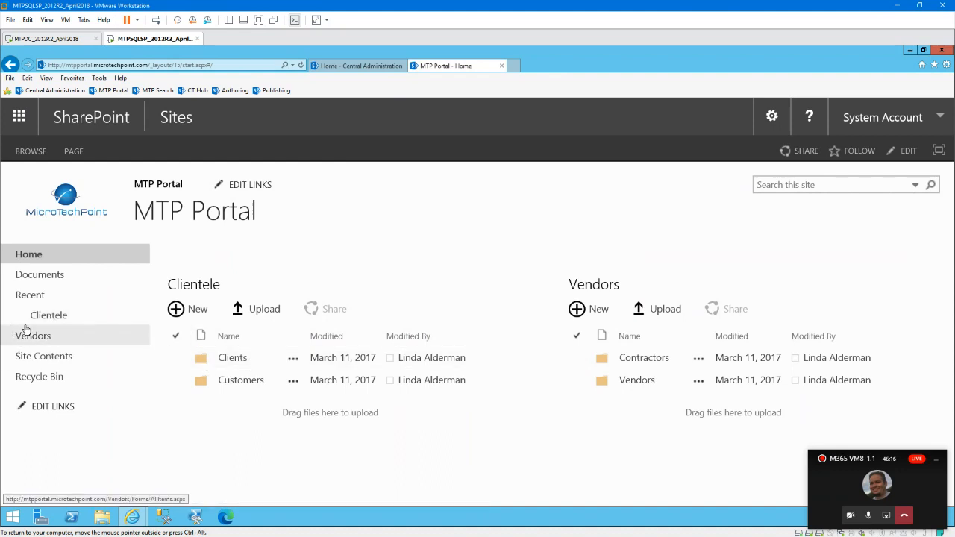
Open the versioning settings of the Vendors document library.
{"action": "left_click", "coordinate": [33, 341]}
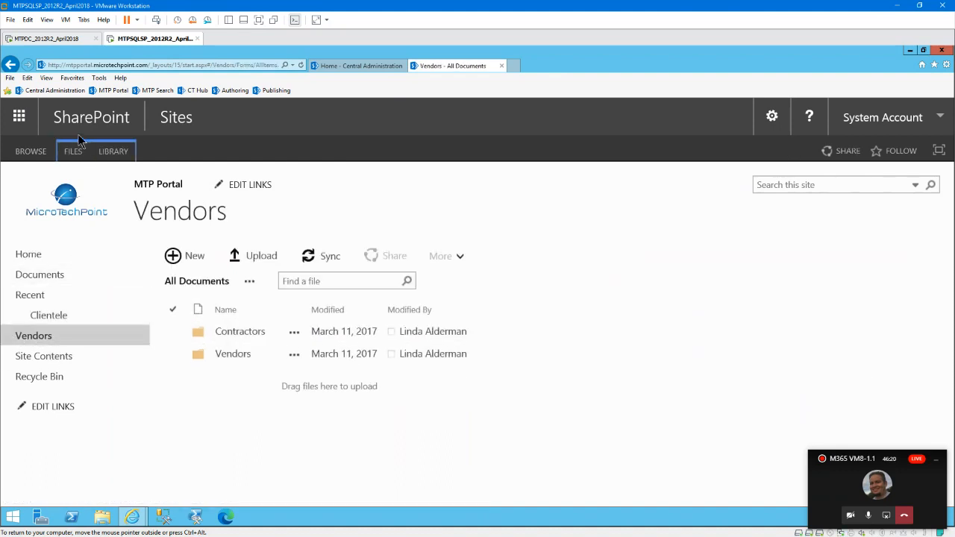
{"action": "left_click", "coordinate": [113, 152]}
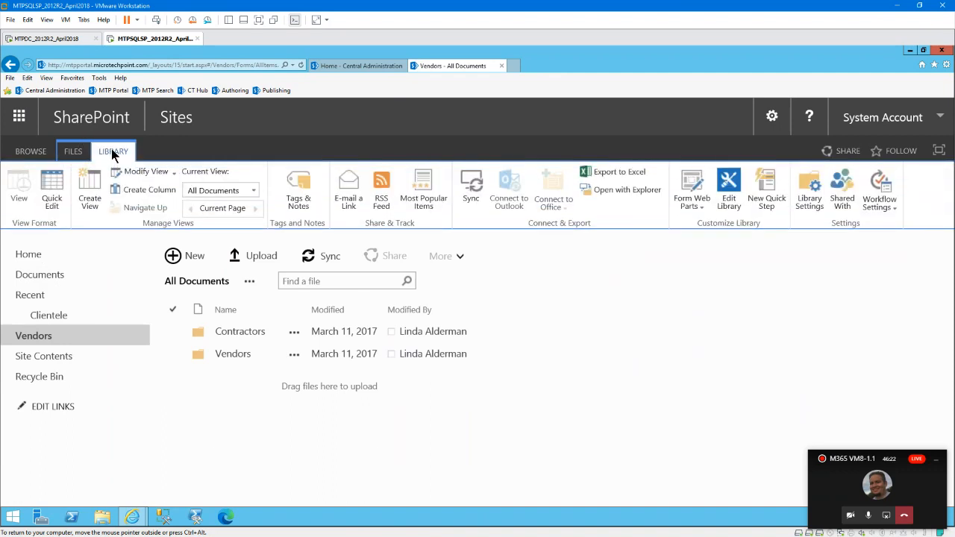
{"action": "left_click", "coordinate": [804, 196]}
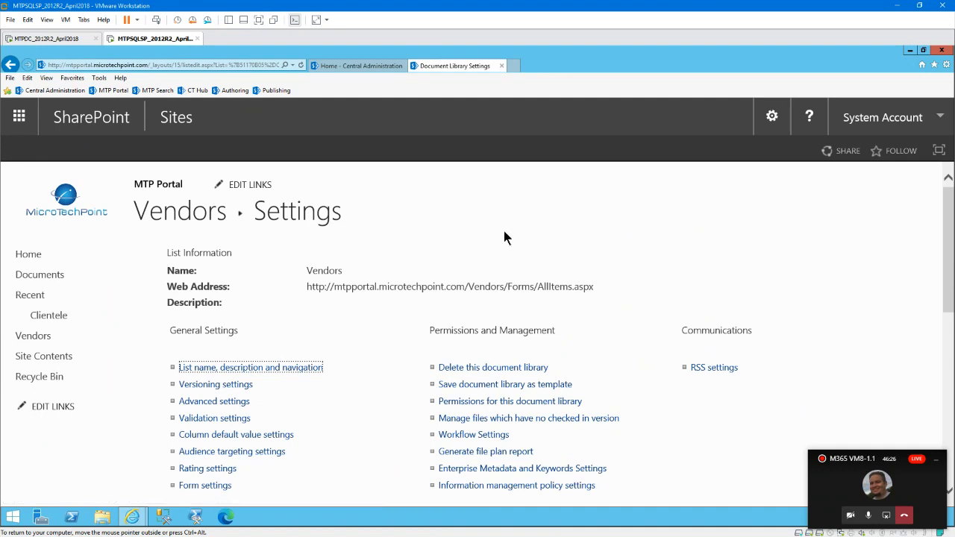
{"action": "left_click", "coordinate": [217, 385]}
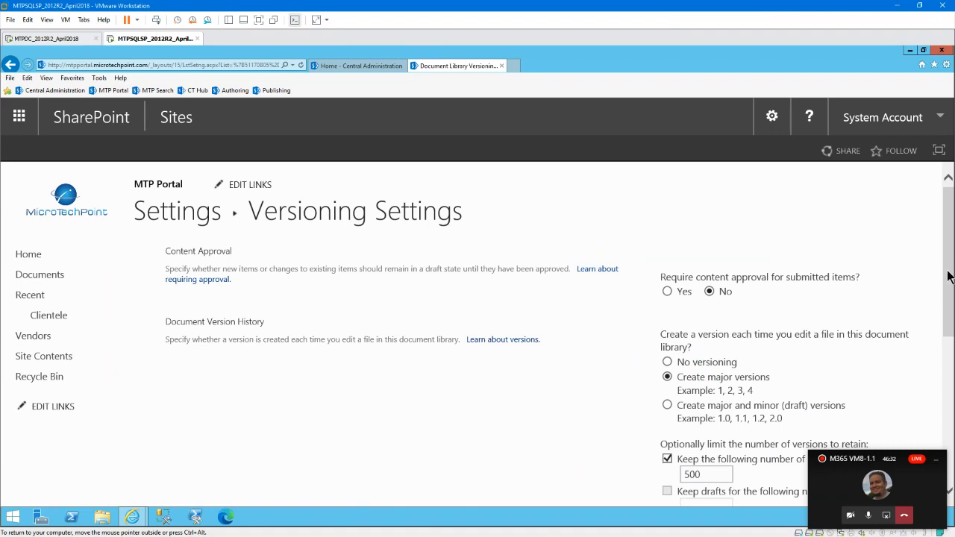
Try configuring the version history for major and minor (draft) versions, keeping drafts for 25 major versions.
{"action": "left_click_drag", "start_coordinate": [950, 273], "coordinate": [950, 326]}
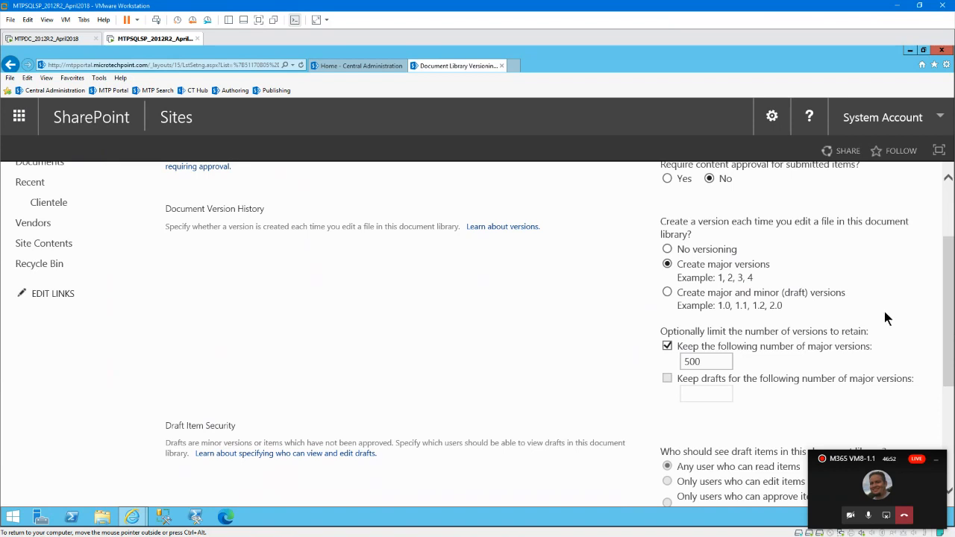
{"action": "left_click", "coordinate": [704, 360]}
{"action": "double_click", "coordinate": [704, 359]}
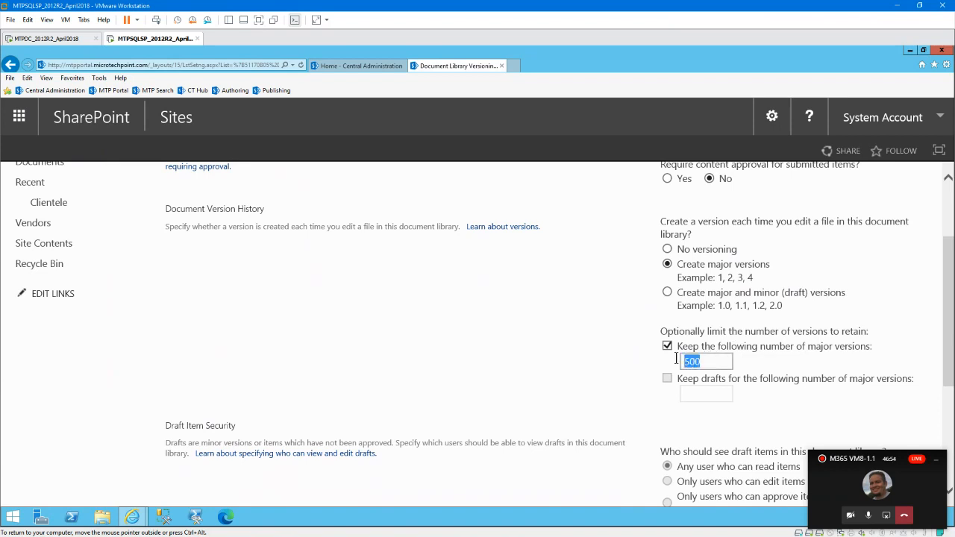
{"action": "left_click", "coordinate": [773, 362]}
{"action": "left_click", "coordinate": [666, 294]}
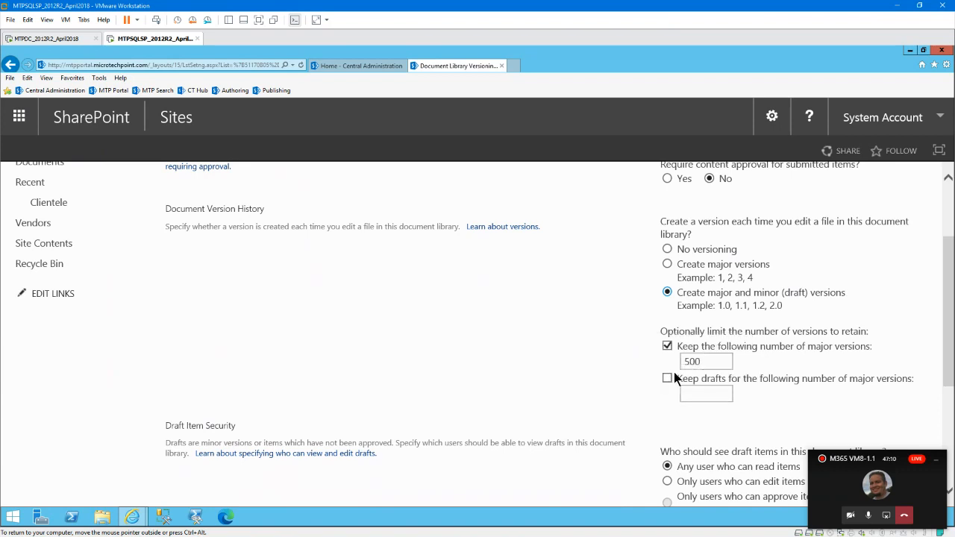
{"action": "left_click", "coordinate": [685, 391]}
{"action": "type", "text": "25"}
{"action": "left_click", "coordinate": [717, 392]}
{"action": "left_click_drag", "start_coordinate": [707, 361], "coordinate": [679, 360]}
{"action": "left_click_drag", "start_coordinate": [699, 394], "coordinate": [683, 392]}
{"action": "left_click", "coordinate": [724, 362]}
{"action": "left_click", "coordinate": [705, 395]}
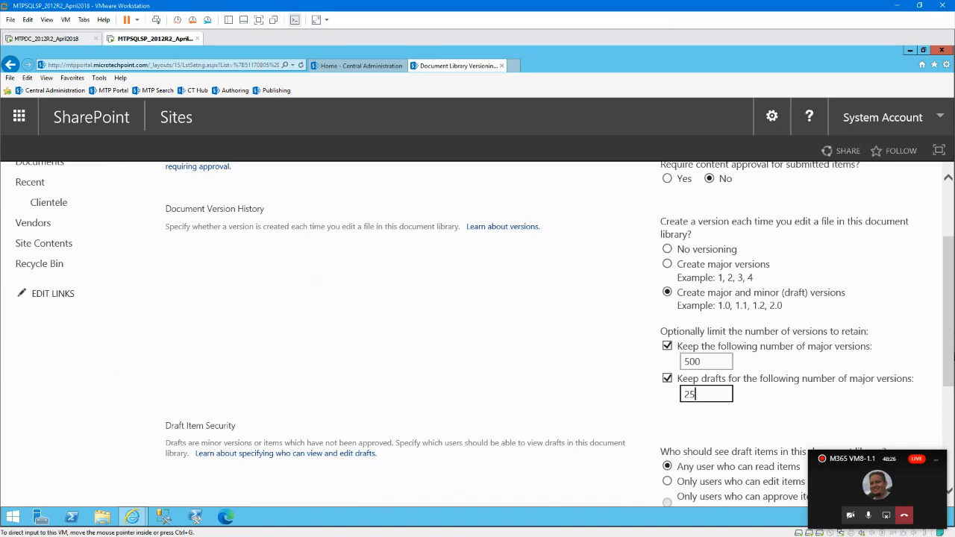
Leave the versioning settings without saving and open the Contractors folder in the Vendors library.
{"action": "scroll", "coordinate": [59, 291], "scroll_direction": "up", "scroll_amount": 3}
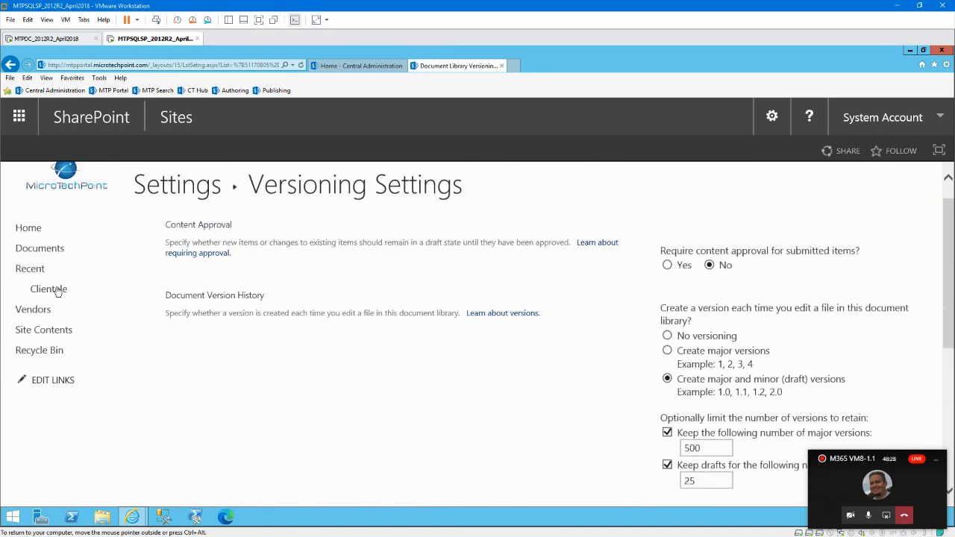
{"action": "left_click", "coordinate": [43, 309]}
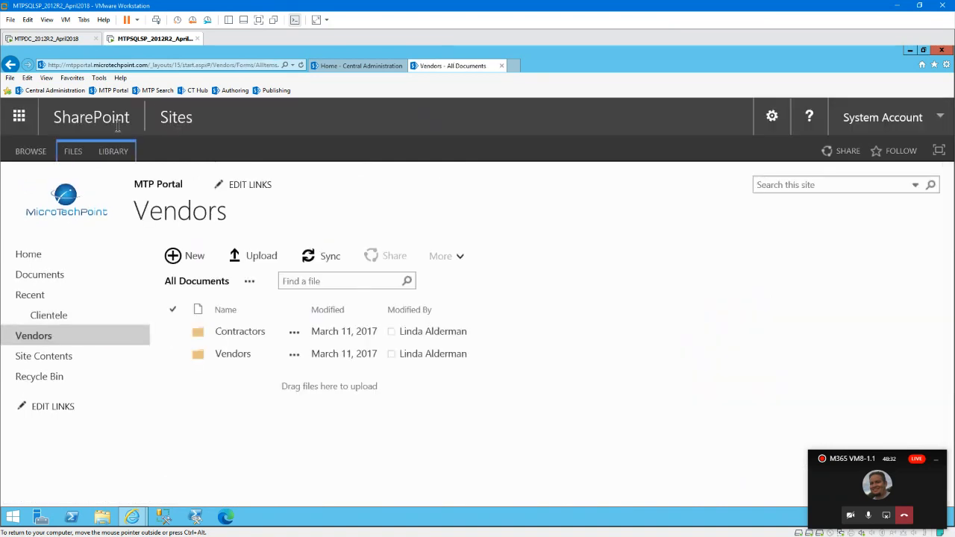
{"action": "left_click", "coordinate": [116, 151]}
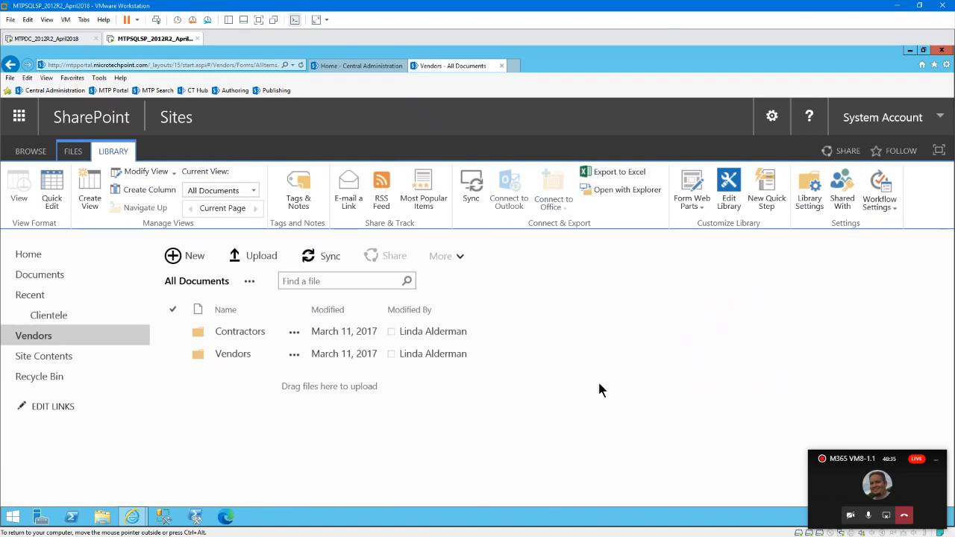
{"action": "left_click", "coordinate": [293, 333]}
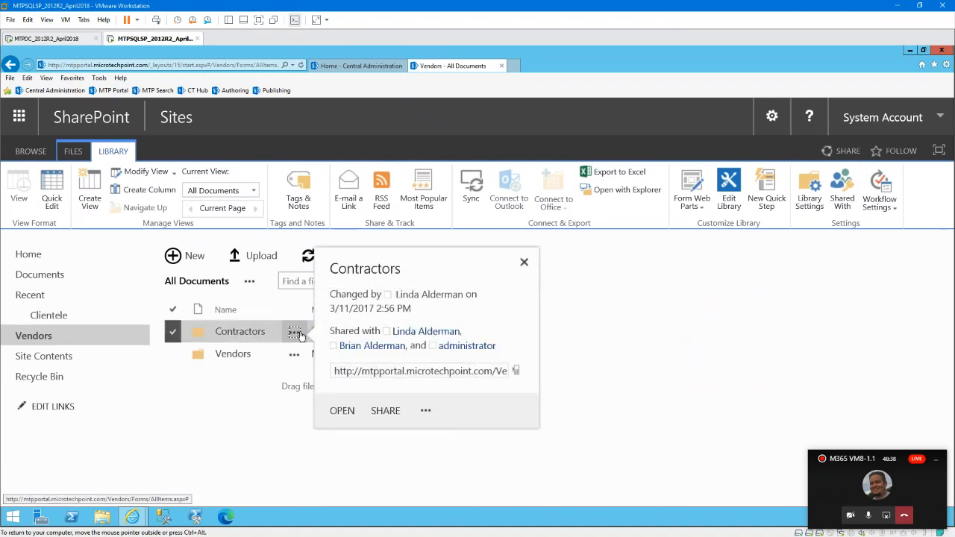
{"action": "left_click", "coordinate": [256, 334]}
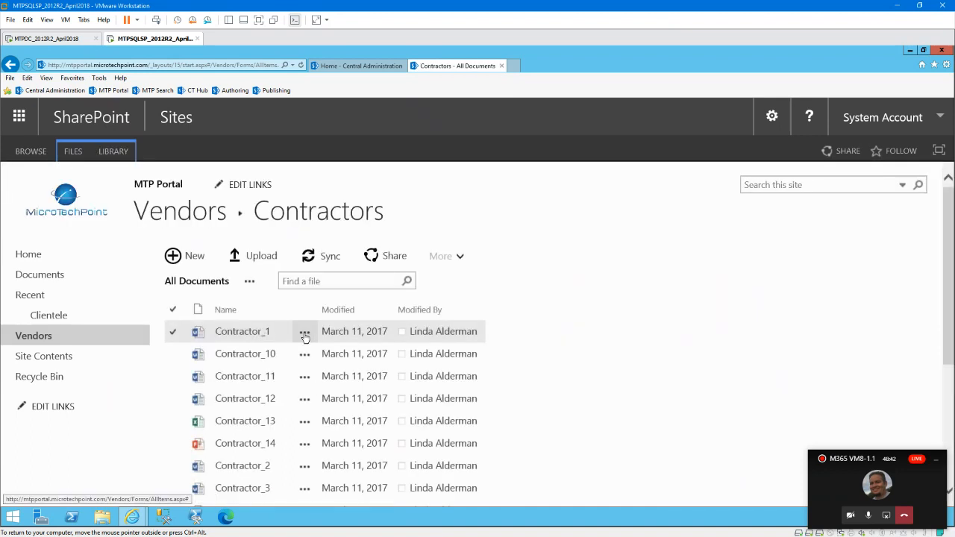
Delete the Contractor_1 document from the Contractors folder, sending it to the site Recycle Bin.
{"action": "left_click", "coordinate": [305, 334]}
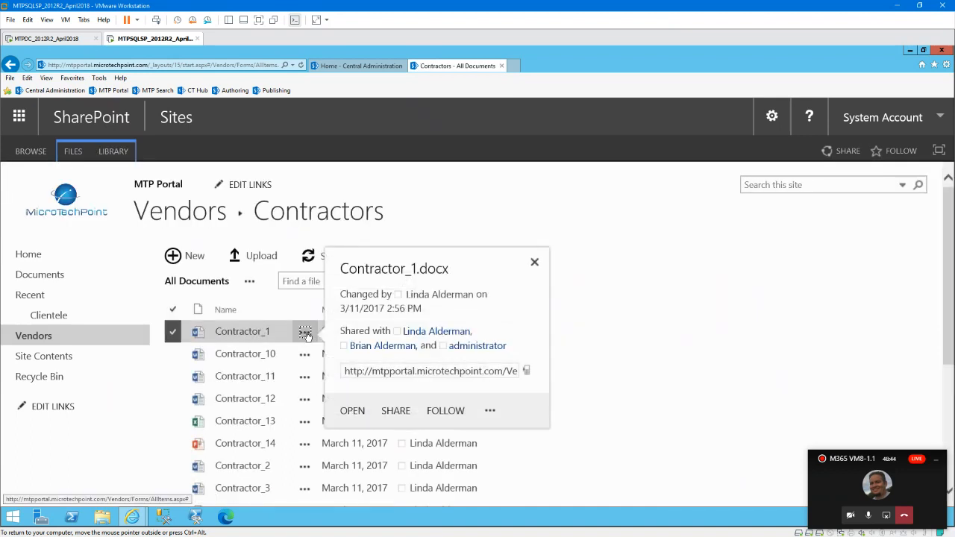
{"action": "left_click", "coordinate": [490, 412]}
{"action": "left_click", "coordinate": [513, 392]}
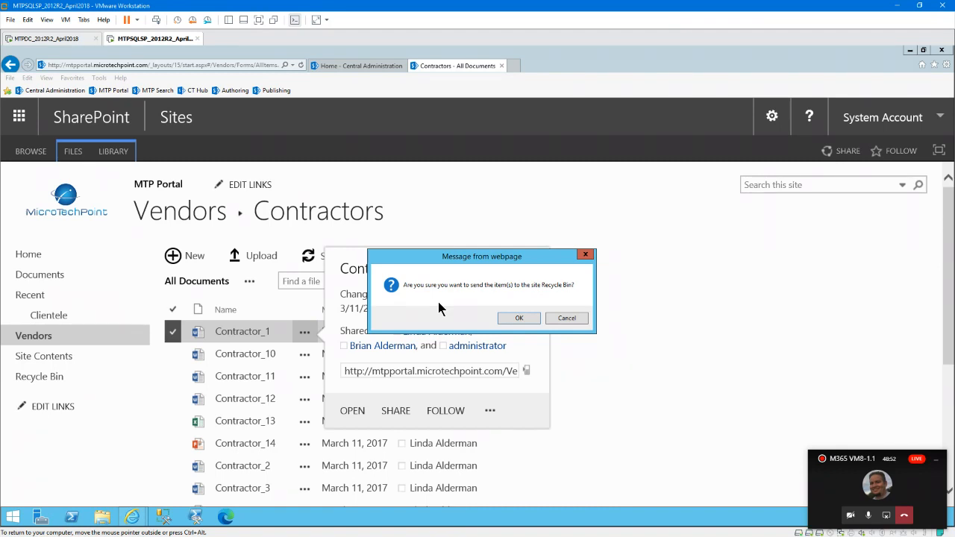
{"action": "left_click", "coordinate": [519, 318]}
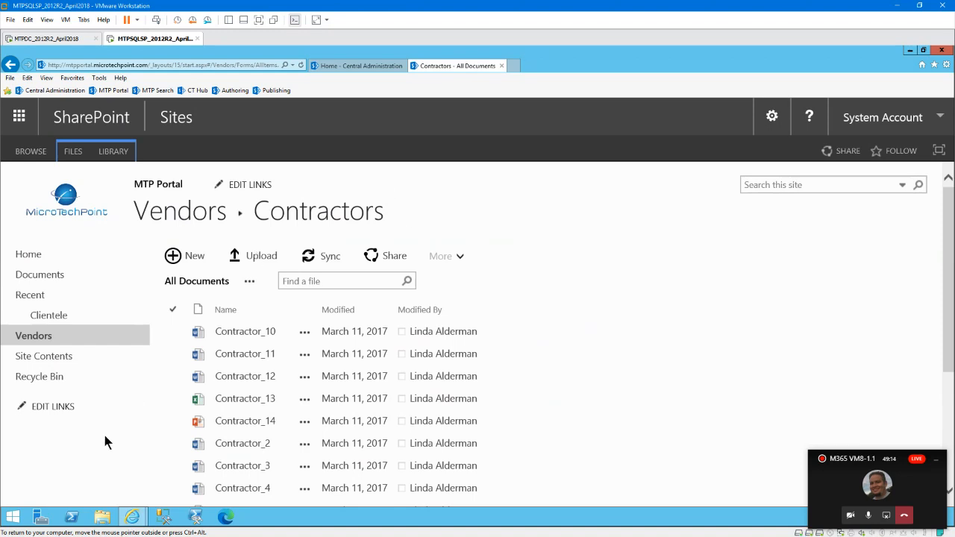
Remove Contractor_1.docx from the site's first-stage Recycle Bin.
{"action": "left_click", "coordinate": [41, 378]}
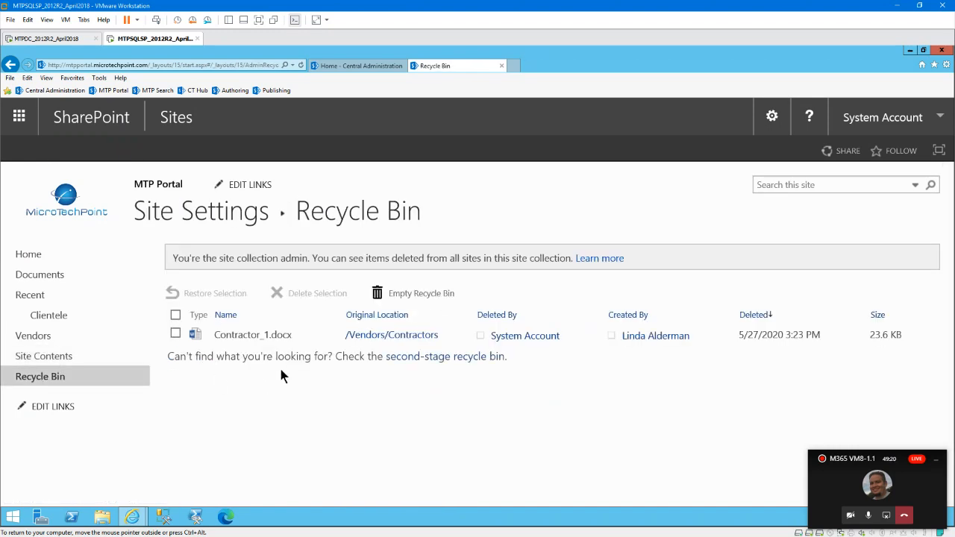
{"action": "left_click", "coordinate": [176, 336]}
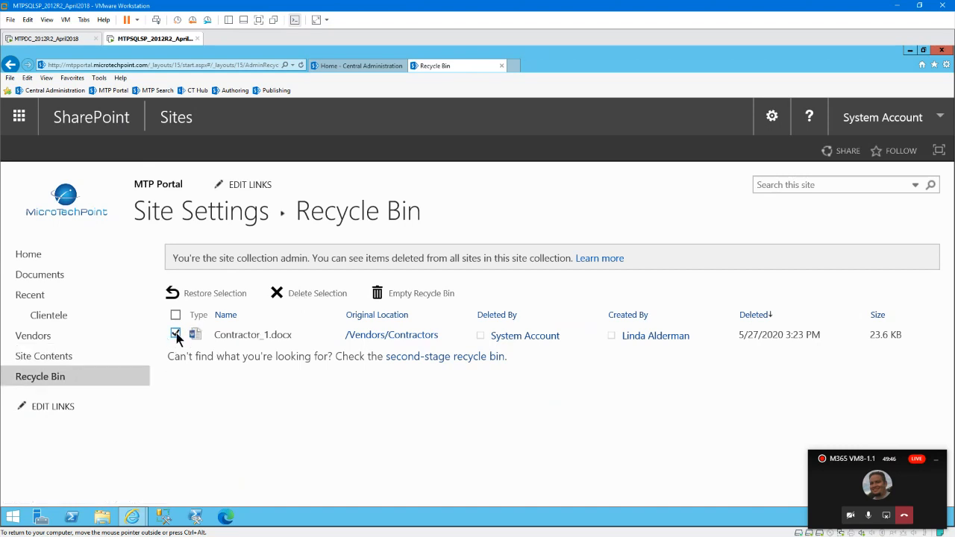
{"action": "left_click", "coordinate": [304, 296]}
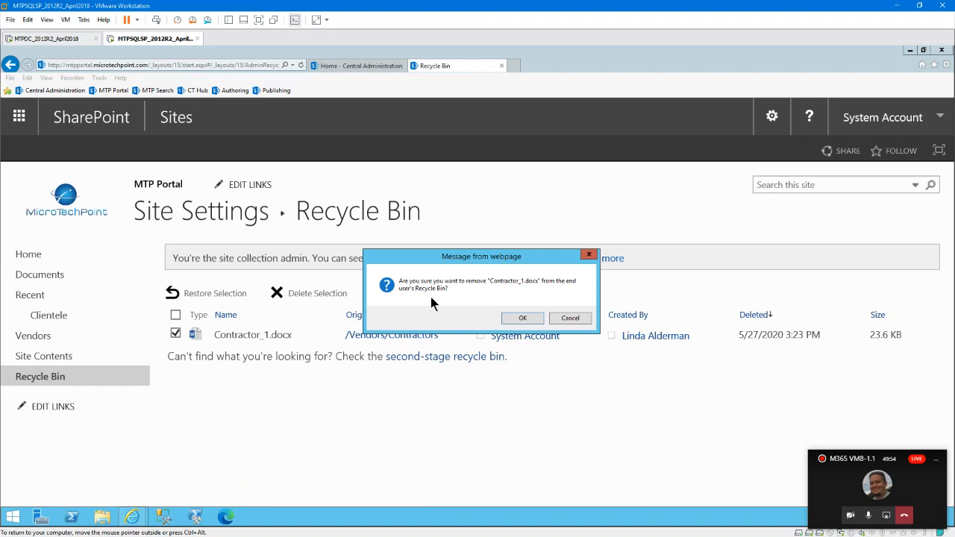
{"action": "left_click", "coordinate": [521, 318]}
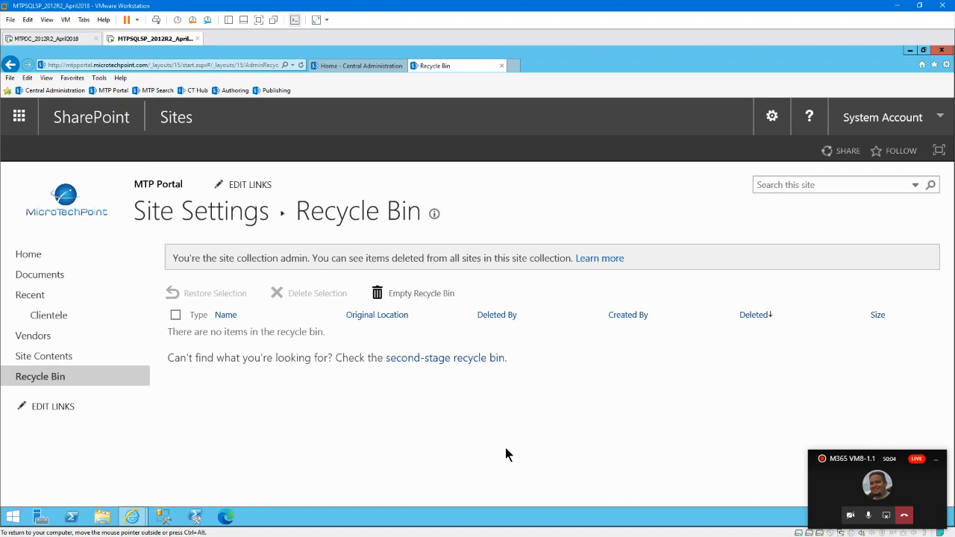
Open the site collection's second-stage recycle bin by way of the site settings.
{"action": "left_click", "coordinate": [773, 118]}
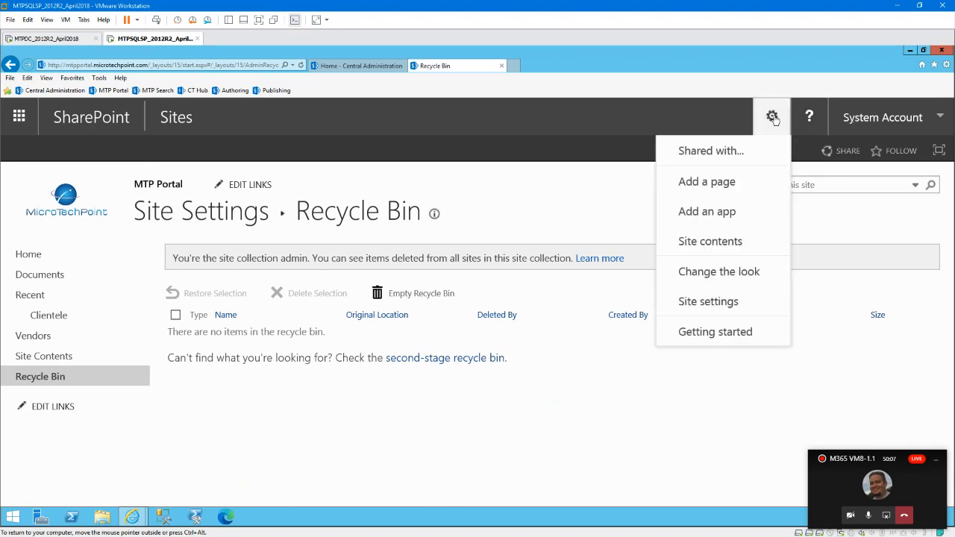
{"action": "left_click", "coordinate": [709, 303]}
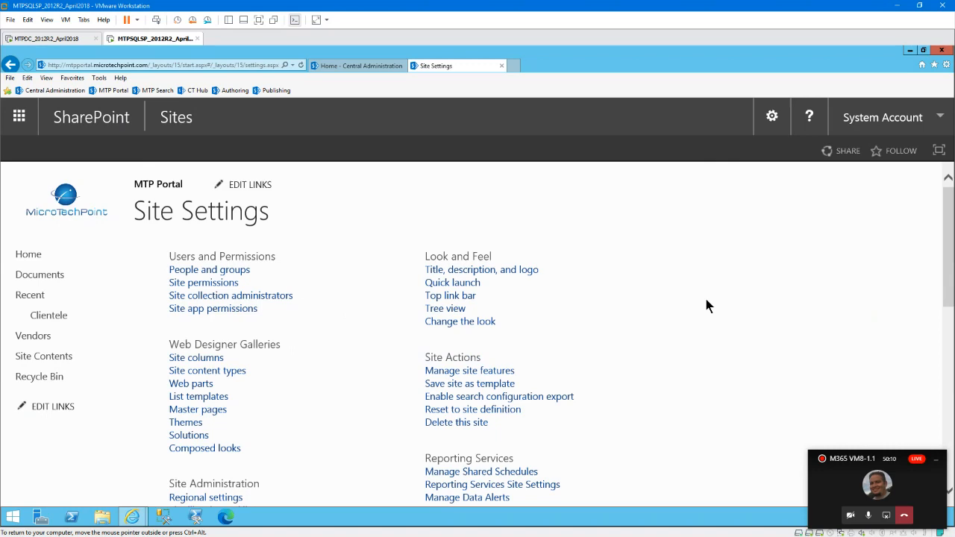
{"action": "scroll", "coordinate": [928, 277], "scroll_direction": "down", "scroll_amount": 5}
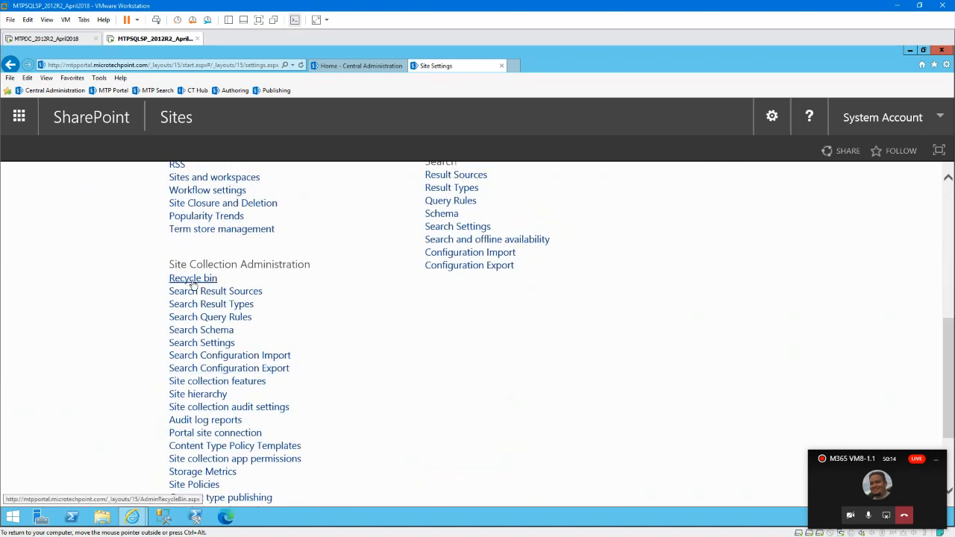
{"action": "left_click", "coordinate": [193, 279]}
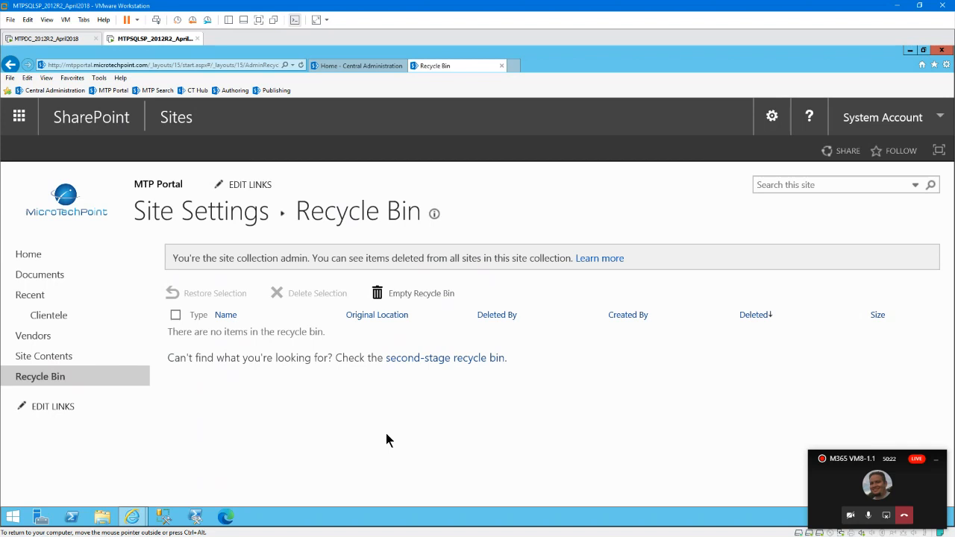
{"action": "left_click", "coordinate": [444, 364]}
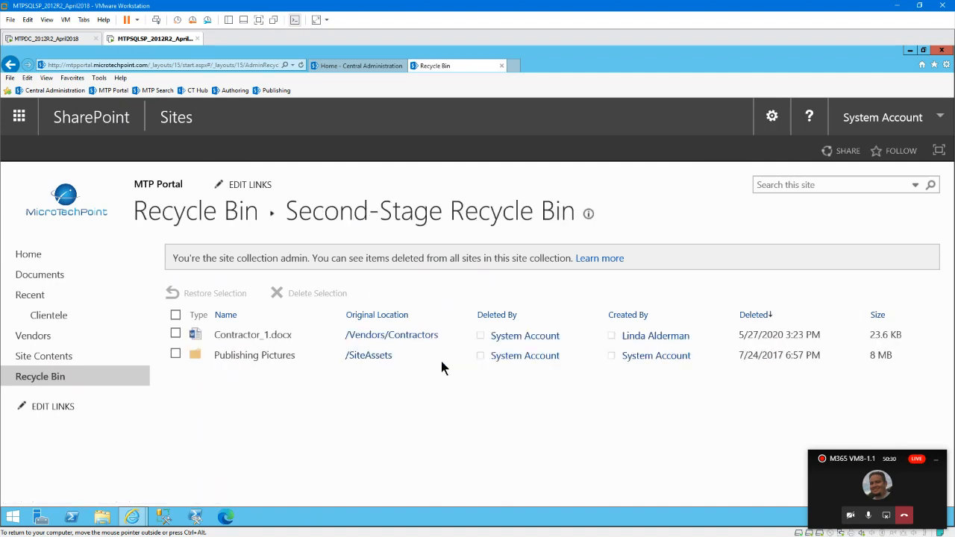
Restore Contractor_1.docx from the second-stage recycle bin and open the Vendors library's Contractors folder to check for it.
{"action": "left_click", "coordinate": [176, 335]}
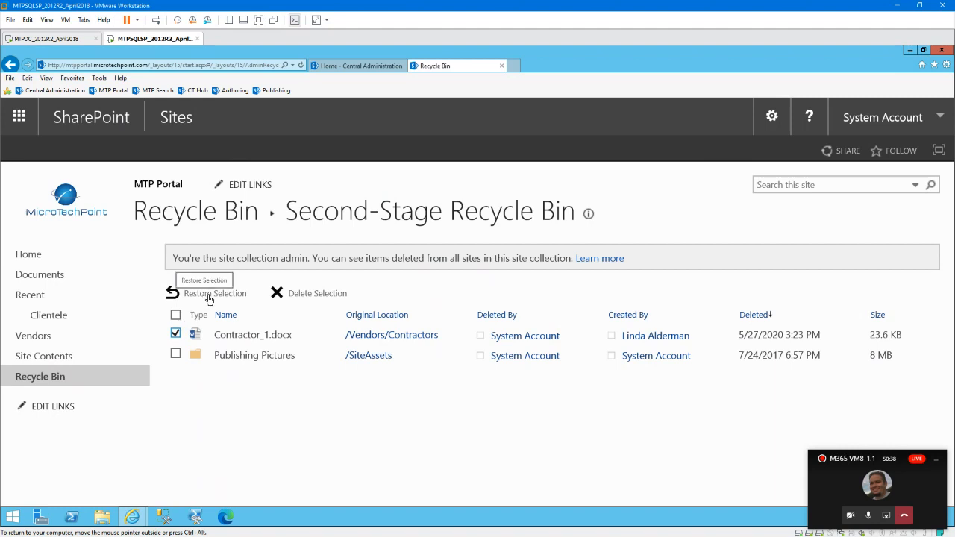
{"action": "left_click", "coordinate": [210, 298]}
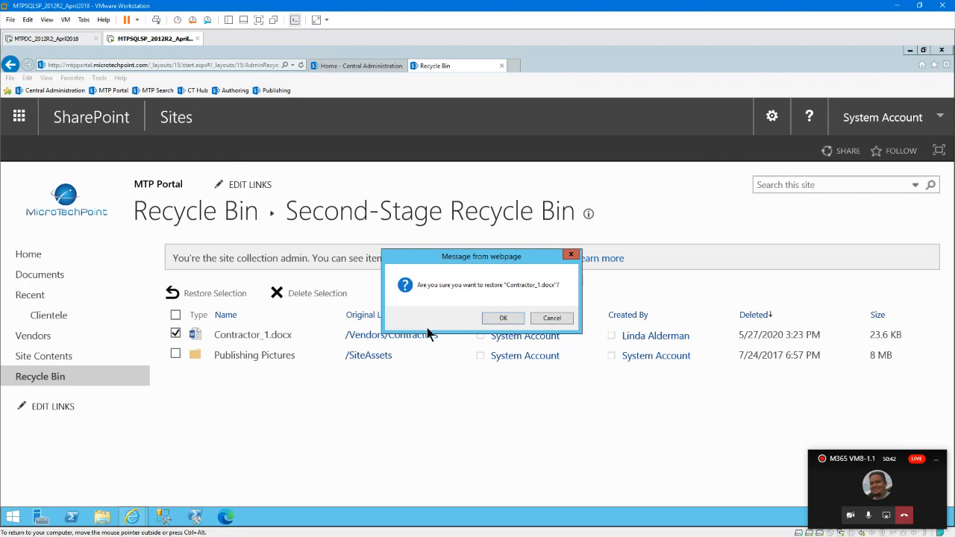
{"action": "left_click", "coordinate": [504, 318]}
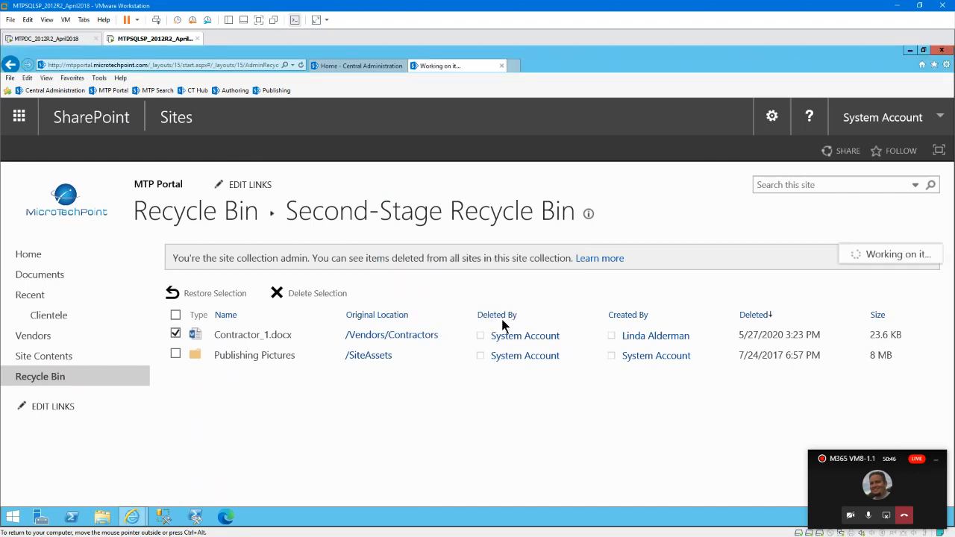
{"action": "left_click", "coordinate": [58, 339]}
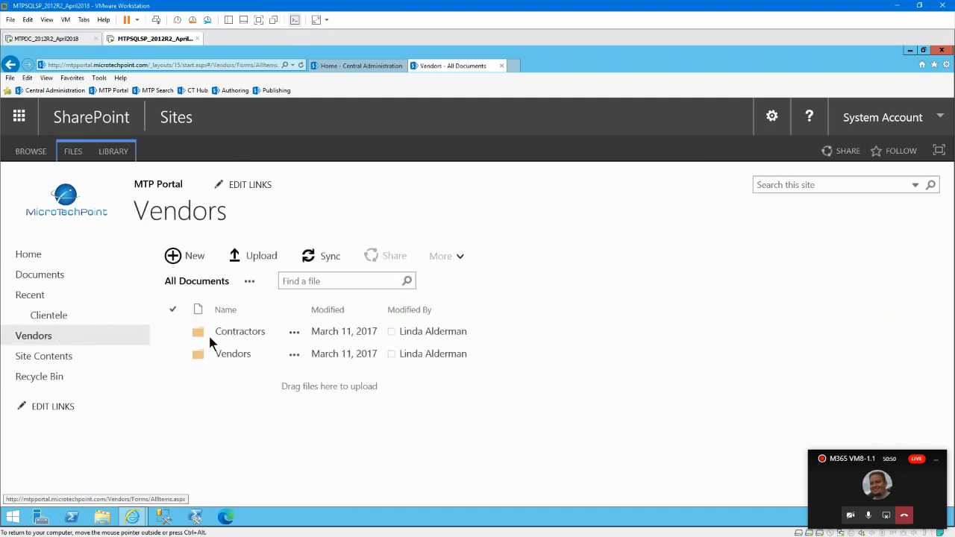
{"action": "left_click", "coordinate": [236, 334]}
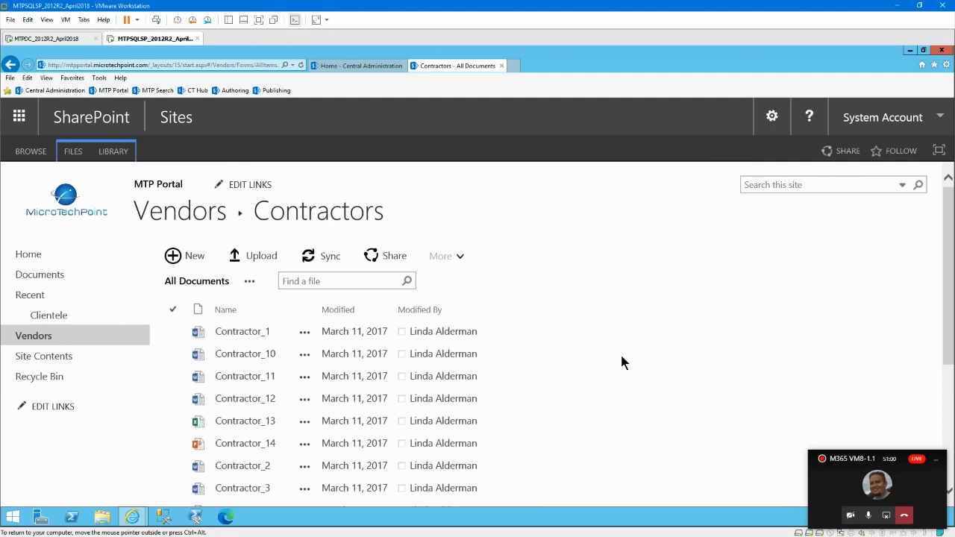
{"action": "left_click", "coordinate": [900, 8]}
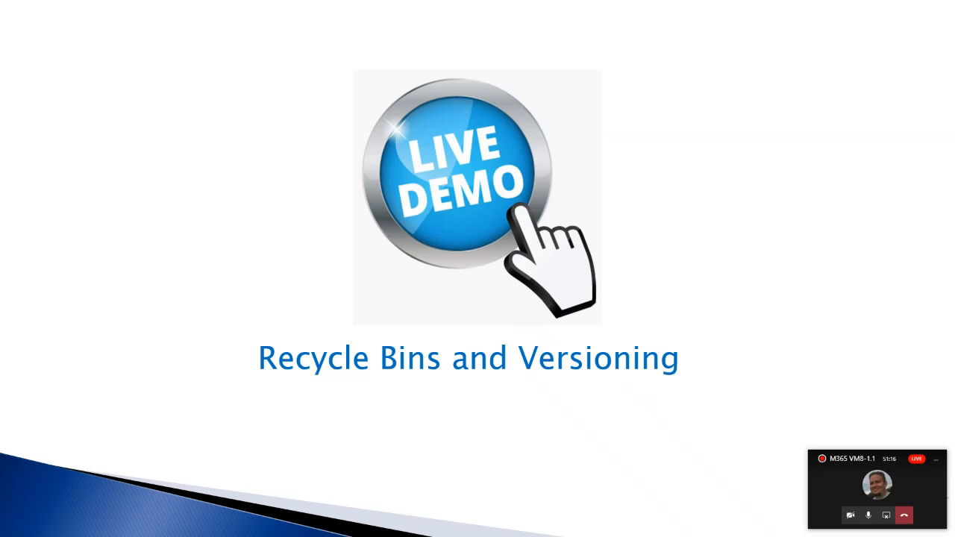
{"action": "key", "text": "Right"}
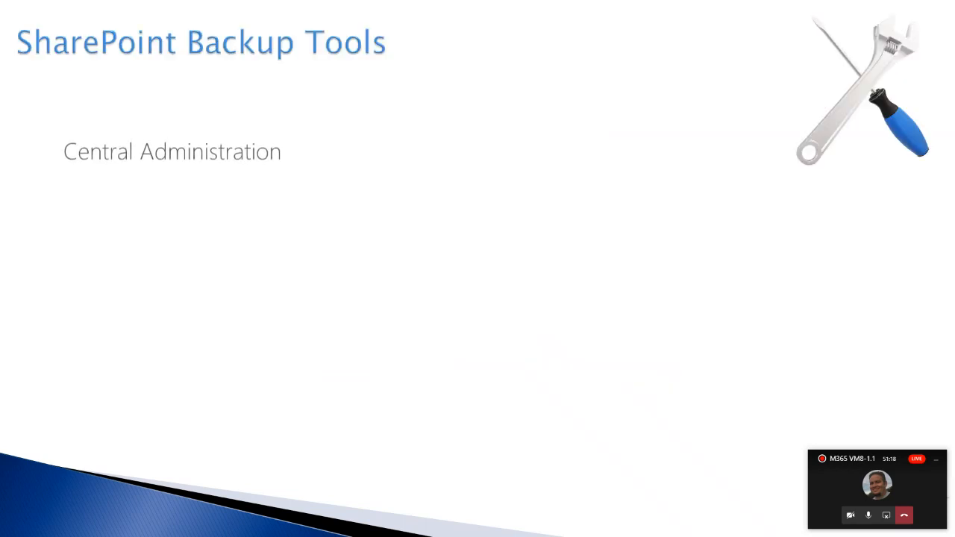
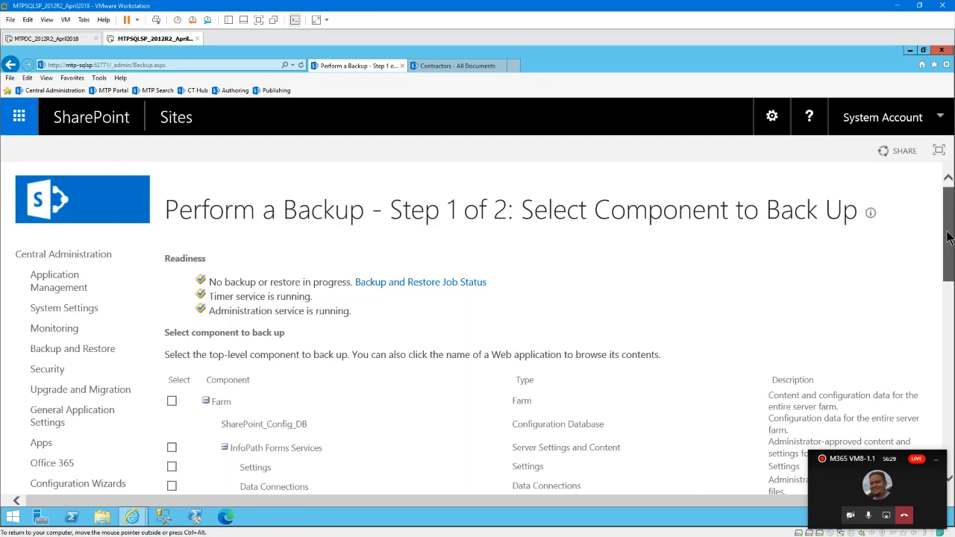
Select the MTP Portal web application as the component to back up, expand its contents and continue to the backup options.
{"action": "left_click_drag", "start_coordinate": [947, 238], "coordinate": [948, 266]}
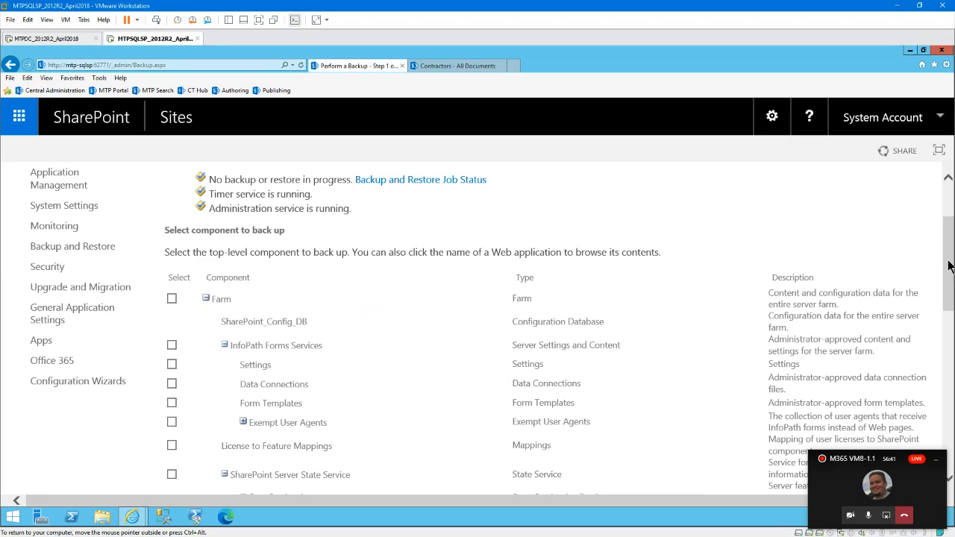
{"action": "left_click_drag", "start_coordinate": [949, 266], "coordinate": [953, 294]}
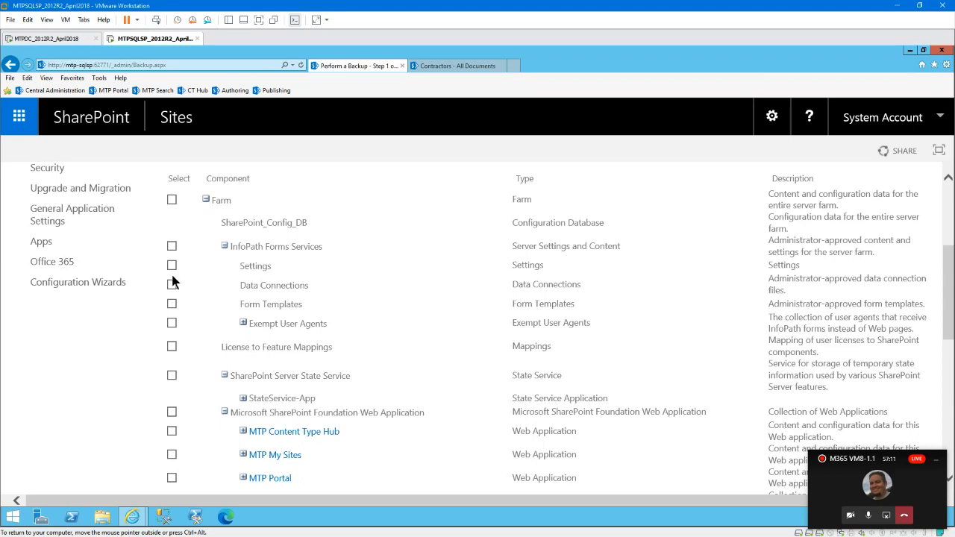
{"action": "left_click", "coordinate": [171, 432]}
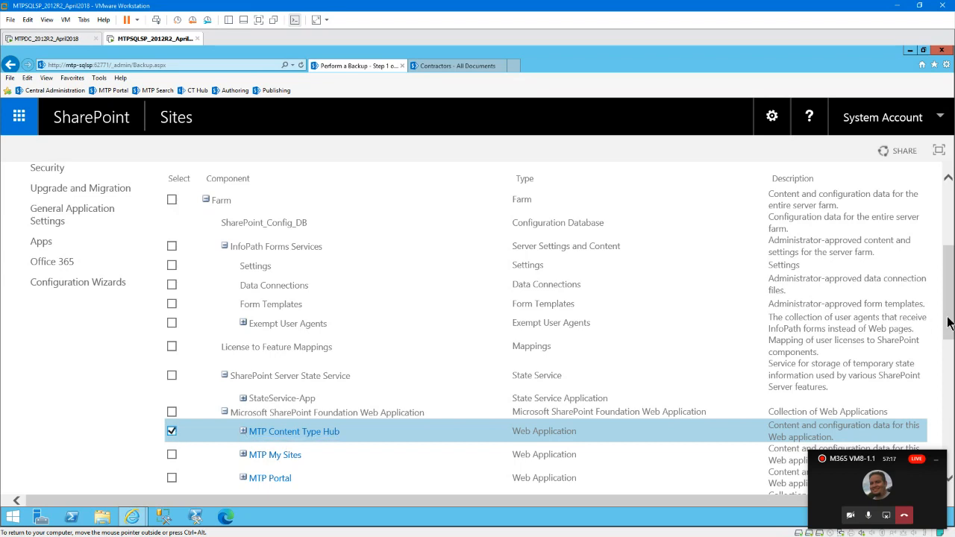
{"action": "scroll", "coordinate": [948, 323], "scroll_direction": "down", "scroll_amount": 3}
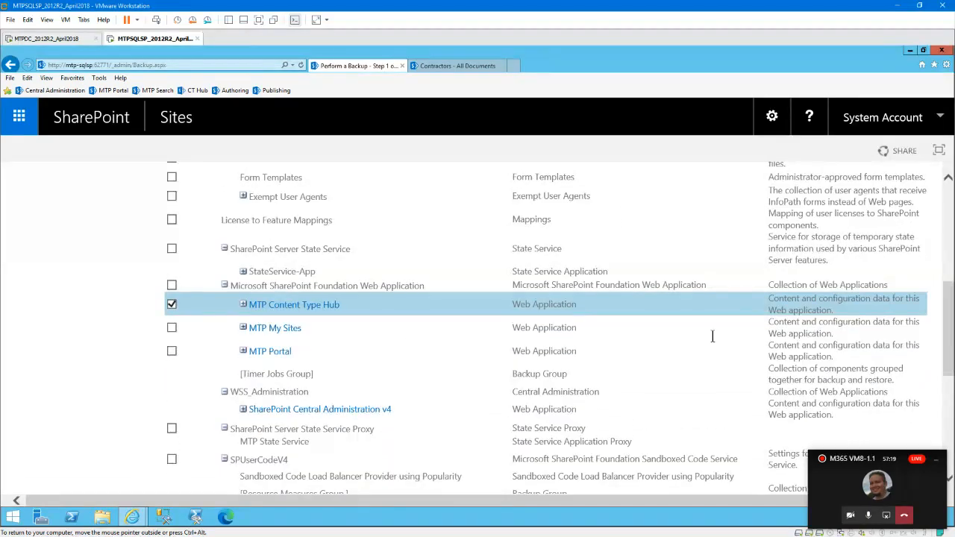
{"action": "left_click", "coordinate": [172, 352]}
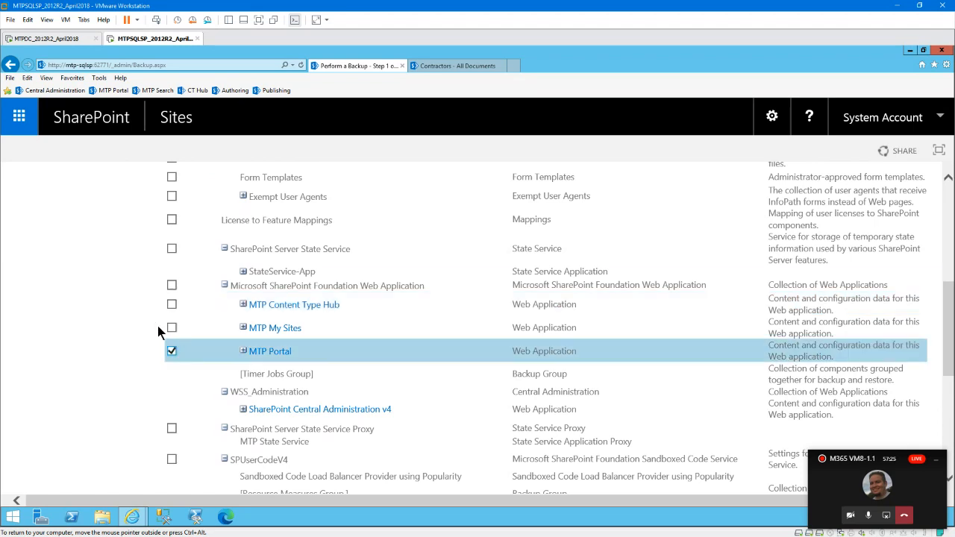
{"action": "left_click", "coordinate": [171, 328]}
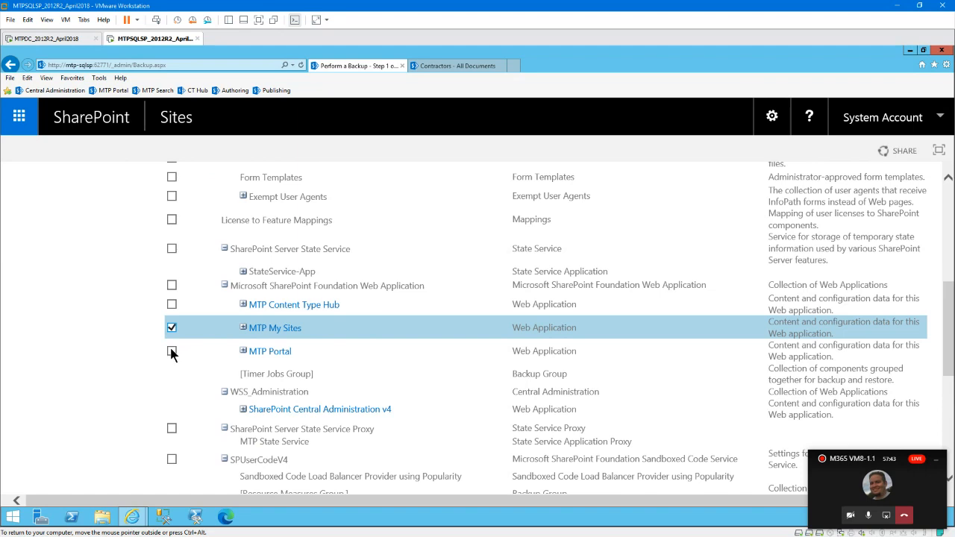
{"action": "left_click", "coordinate": [172, 351]}
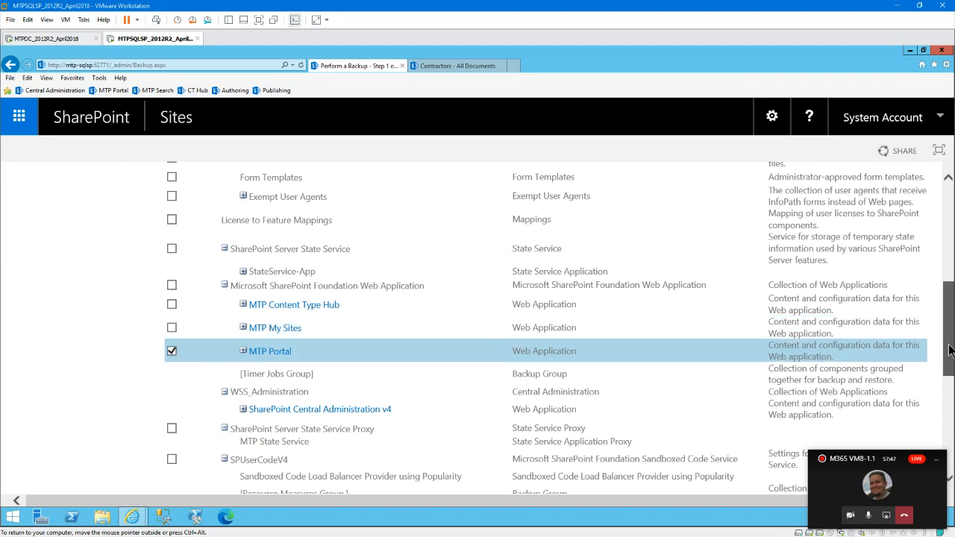
{"action": "left_click_drag", "start_coordinate": [950, 351], "coordinate": [950, 350]}
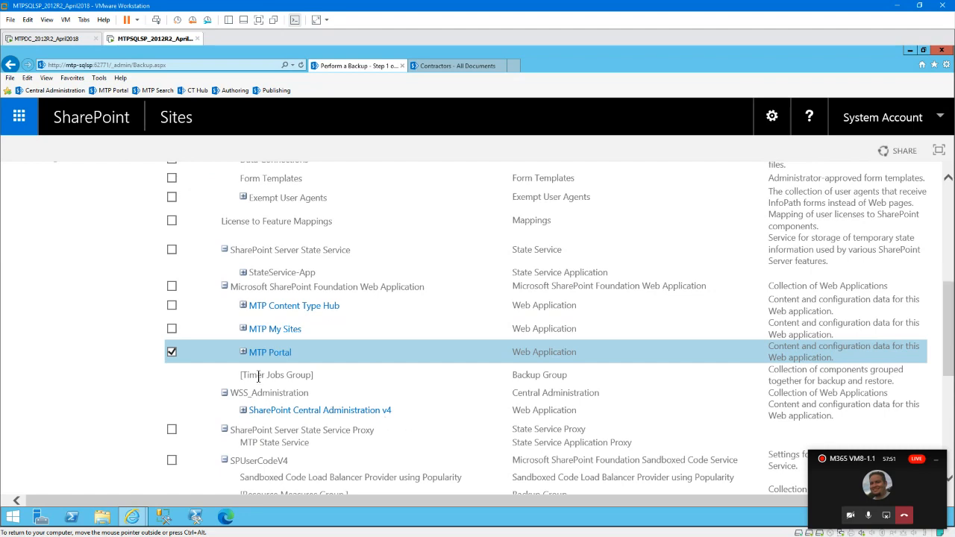
{"action": "left_click", "coordinate": [244, 354]}
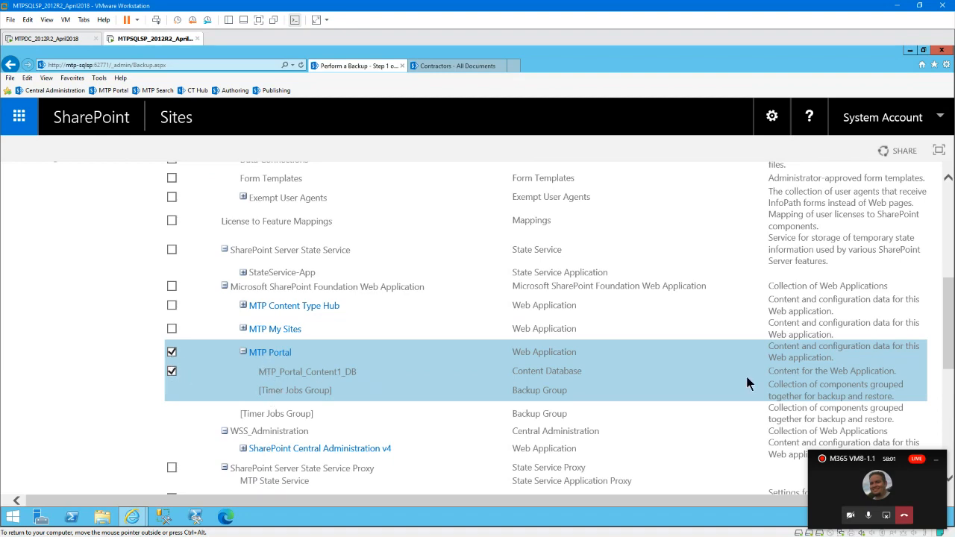
{"action": "left_click_drag", "start_coordinate": [949, 358], "coordinate": [952, 467]}
{"action": "left_click", "coordinate": [841, 430]}
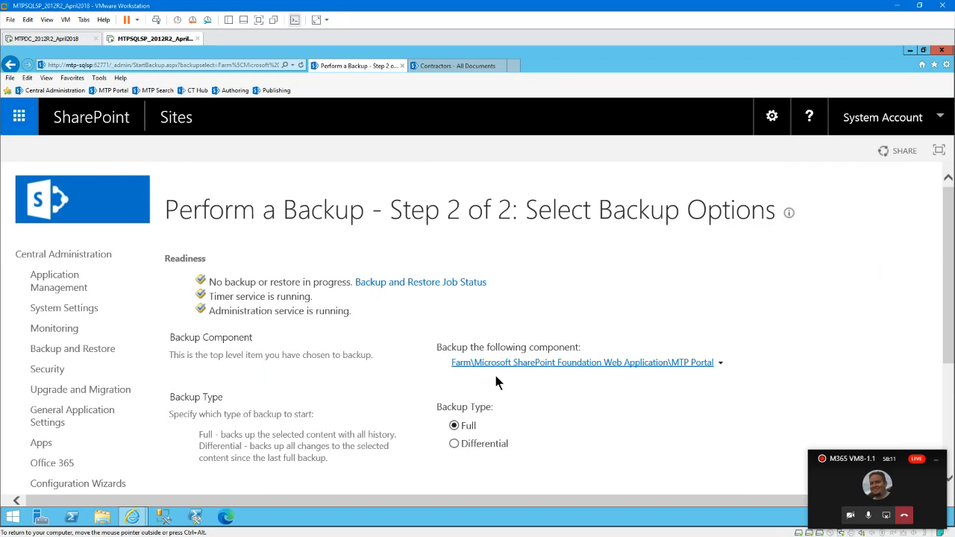
Review the backup type and backup file location options, and cancel the farm backup without starting it.
{"action": "left_click_drag", "start_coordinate": [947, 344], "coordinate": [941, 442]}
{"action": "left_click", "coordinate": [514, 357]}
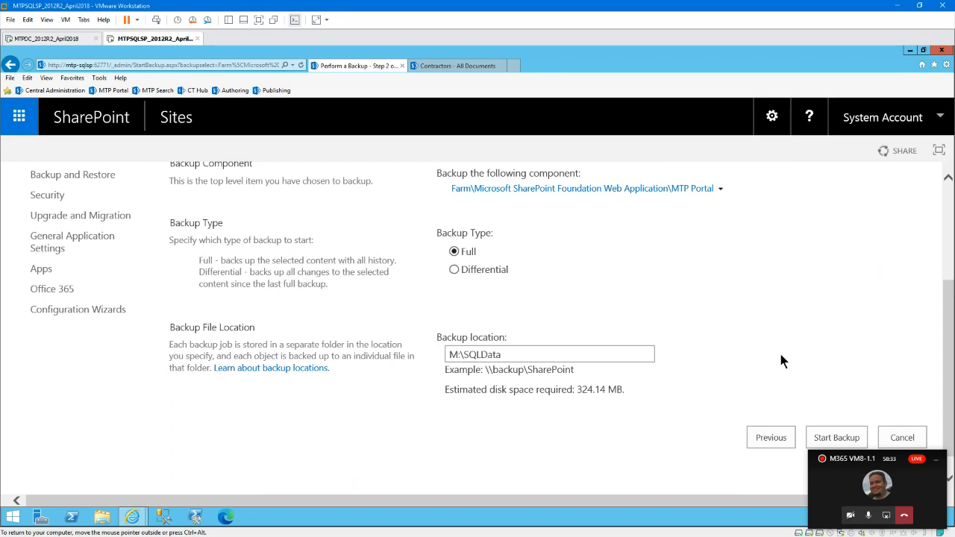
{"action": "left_click", "coordinate": [903, 441]}
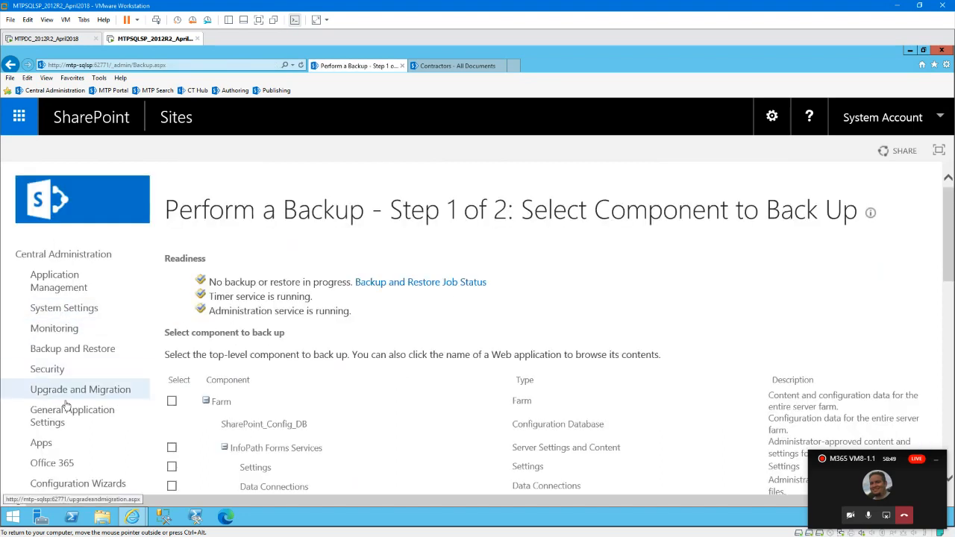
Start a restore from the full MTP Portal backup in M:\SQLData and continue to the selection of components to restore.
{"action": "left_click", "coordinate": [64, 351]}
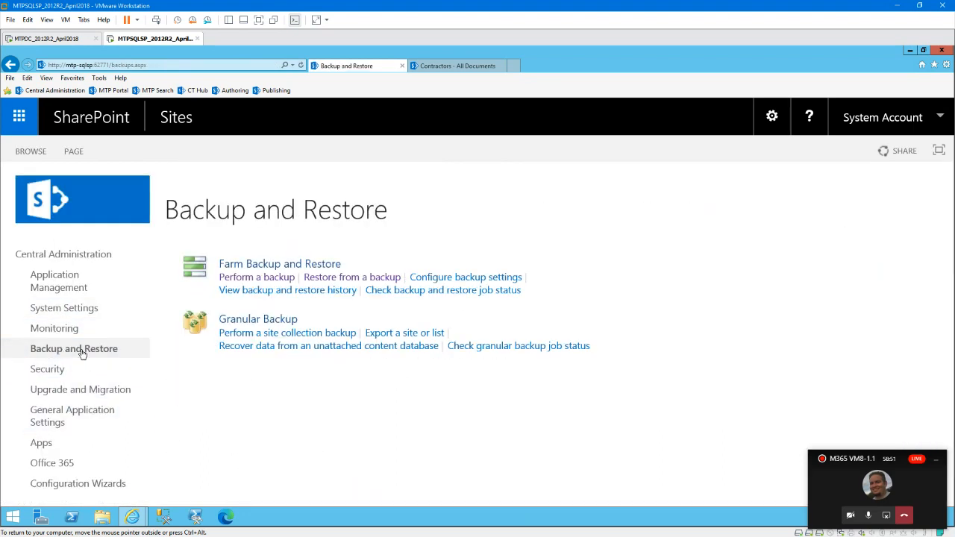
{"action": "left_click", "coordinate": [358, 280]}
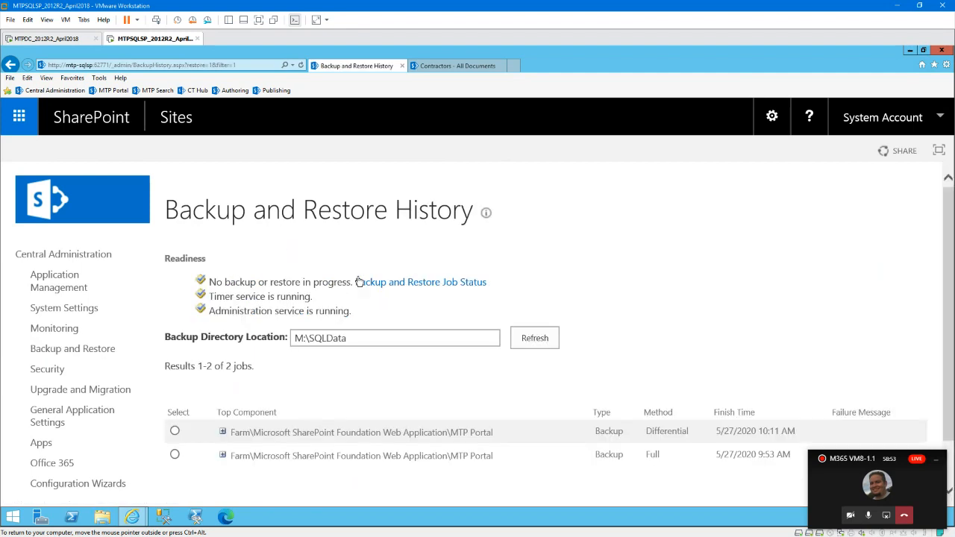
{"action": "scroll", "coordinate": [941, 308], "scroll_direction": "down", "scroll_amount": 2}
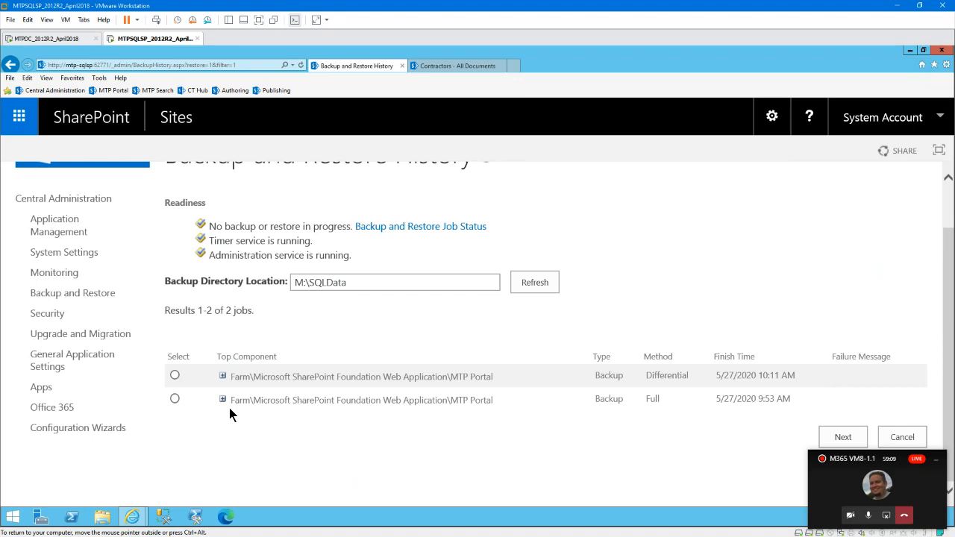
{"action": "left_click", "coordinate": [174, 401]}
{"action": "left_click", "coordinate": [836, 436]}
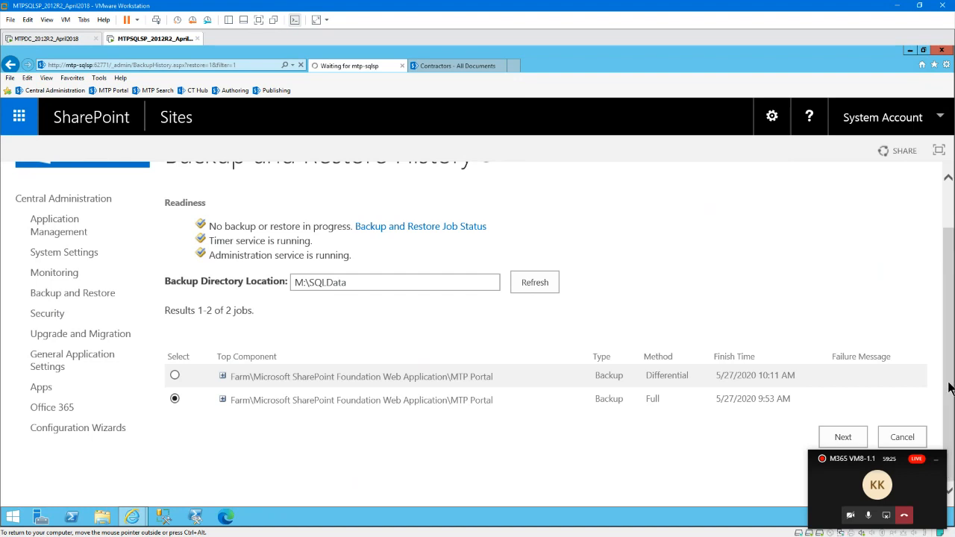
{"action": "left_click_drag", "start_coordinate": [351, 279], "coordinate": [280, 276]}
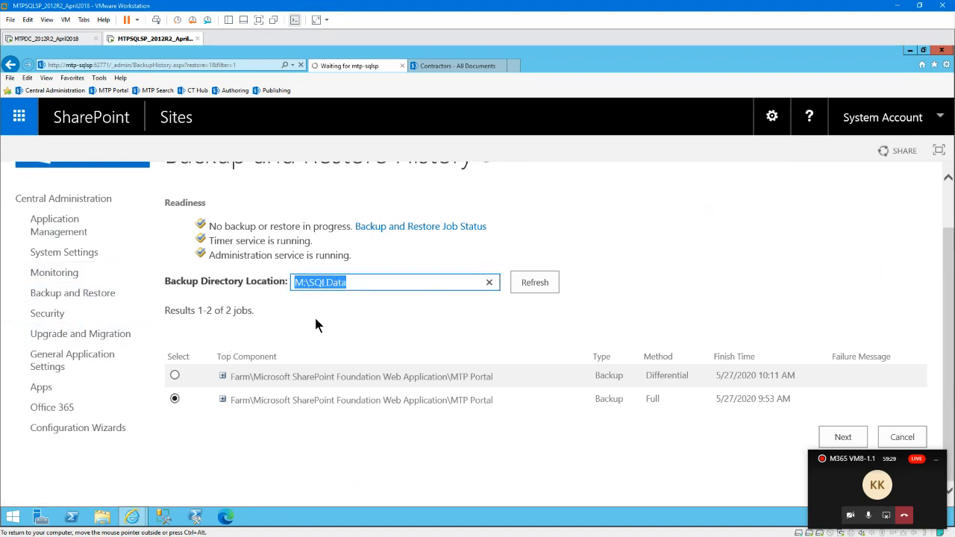
{"action": "left_click", "coordinate": [374, 466]}
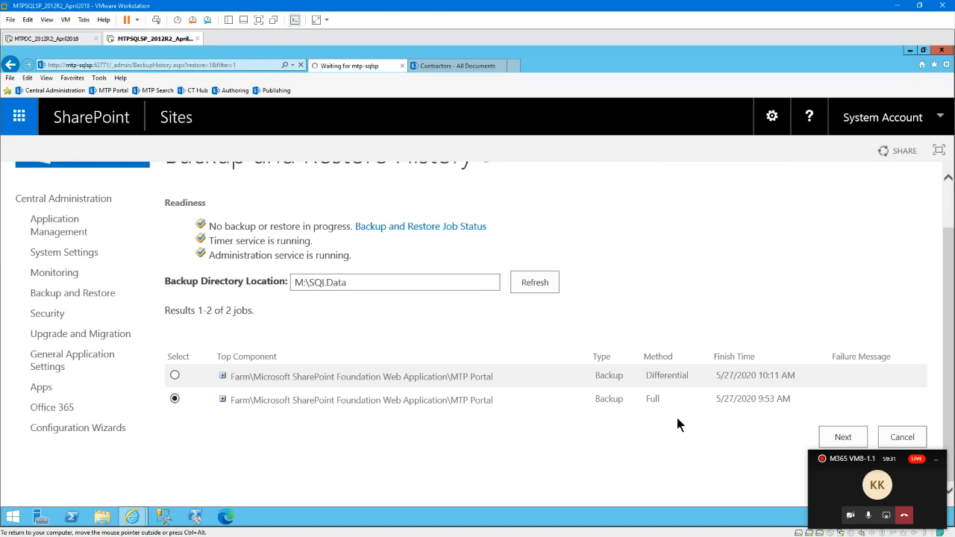
{"action": "left_click", "coordinate": [848, 442]}
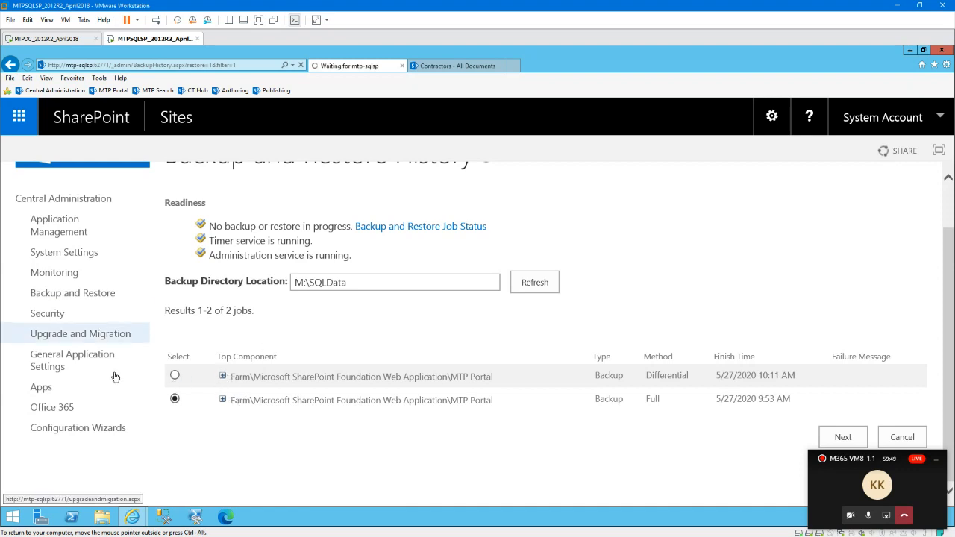
{"action": "left_click", "coordinate": [222, 399]}
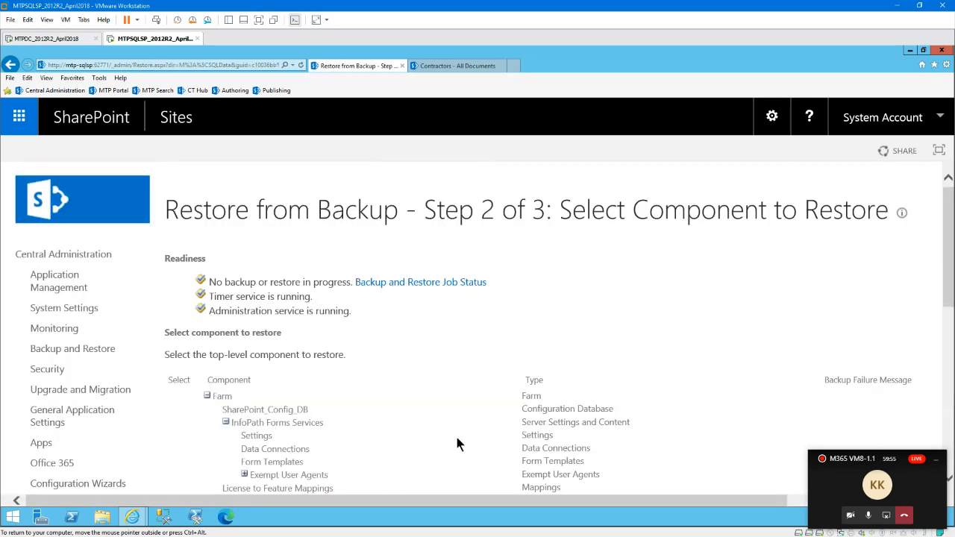
{"action": "mouse_move", "coordinate": [953, 303]}
{"action": "left_mouse_down"}
{"action": "mouse_move", "coordinate": [952, 399]}
{"action": "mouse_move", "coordinate": [953, 300]}
{"action": "left_mouse_up"}
Open the default backup and restore settings and examine the backup location.
{"action": "left_click", "coordinate": [82, 350]}
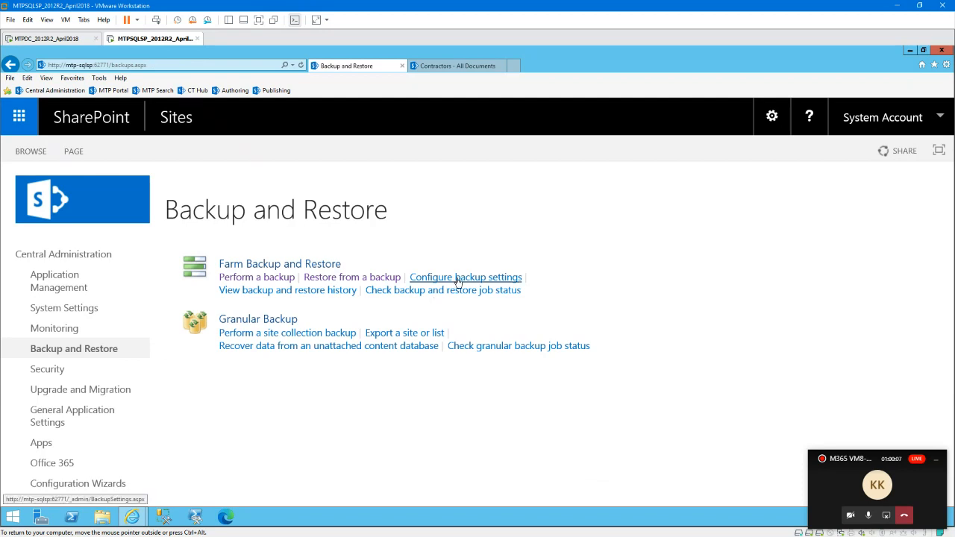
{"action": "left_click", "coordinate": [458, 278]}
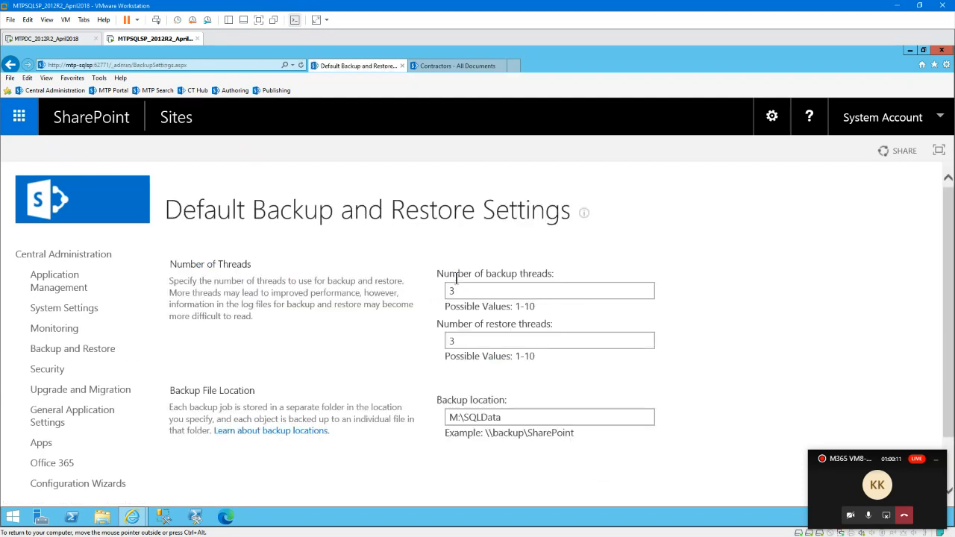
{"action": "left_click_drag", "start_coordinate": [504, 417], "coordinate": [445, 421]}
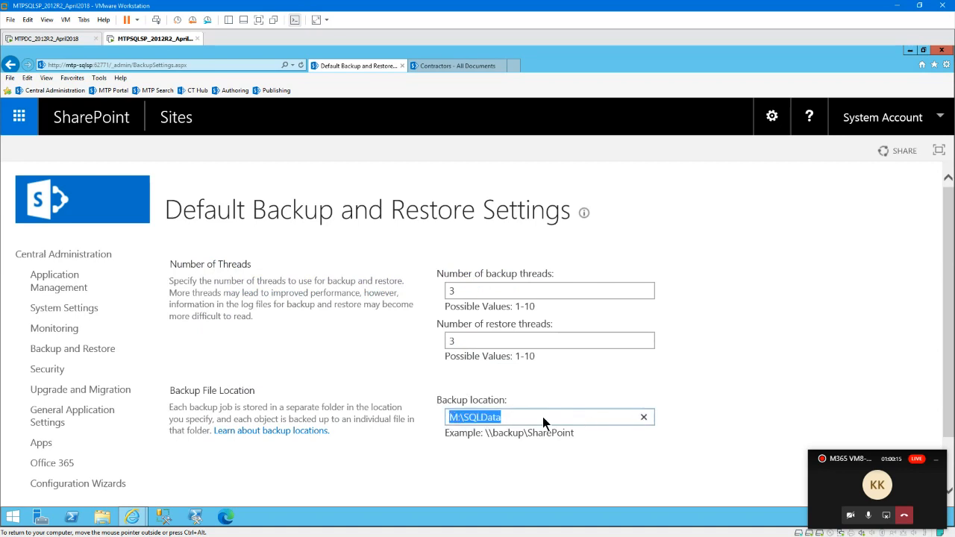
{"action": "left_click", "coordinate": [589, 416]}
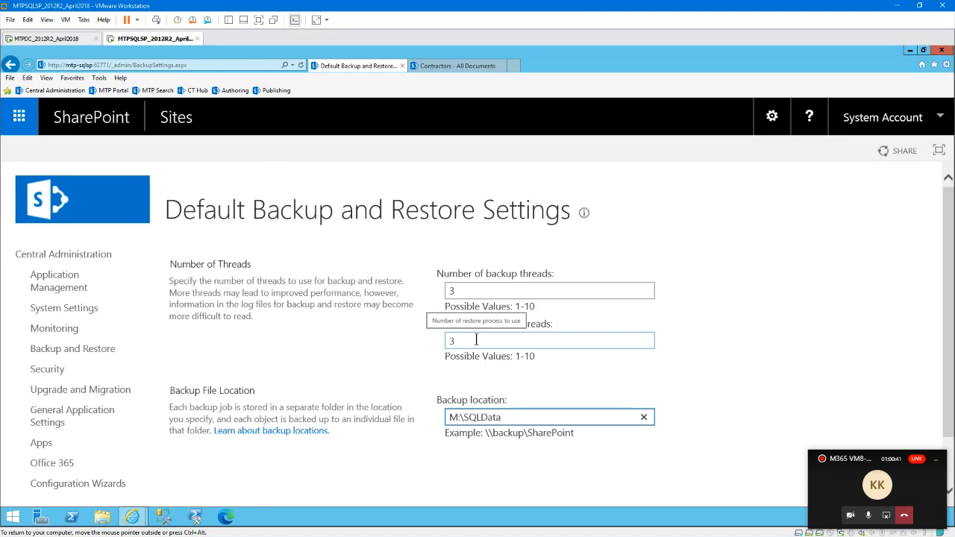
Try setting the number of backup threads and the number of restore threads to 6, and cancel the settings.
{"action": "double_click", "coordinate": [450, 292]}
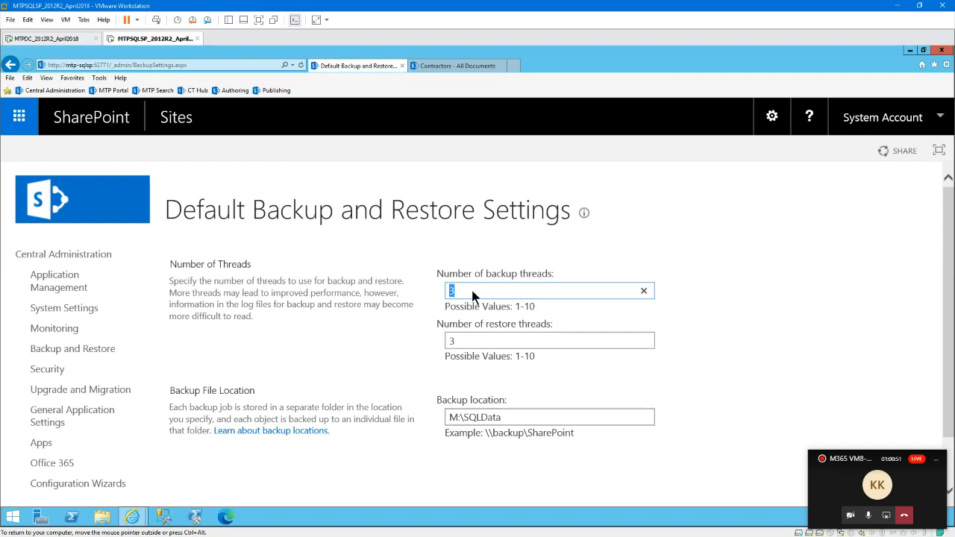
{"action": "type", "text": "3"}
{"action": "double_click", "coordinate": [451, 341]}
{"action": "type", "text": "3"}
{"action": "left_click_drag", "start_coordinate": [457, 290], "coordinate": [441, 296]}
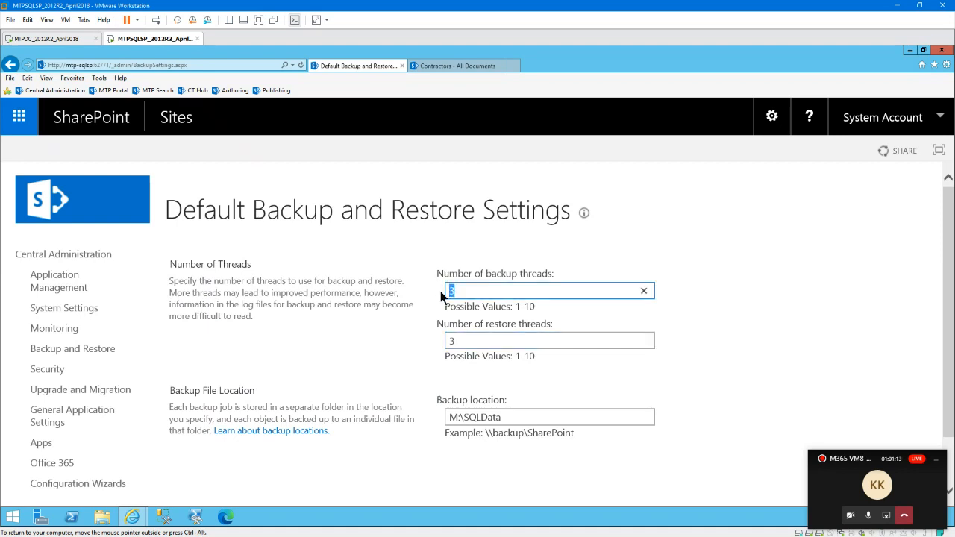
{"action": "type", "text": "6"}
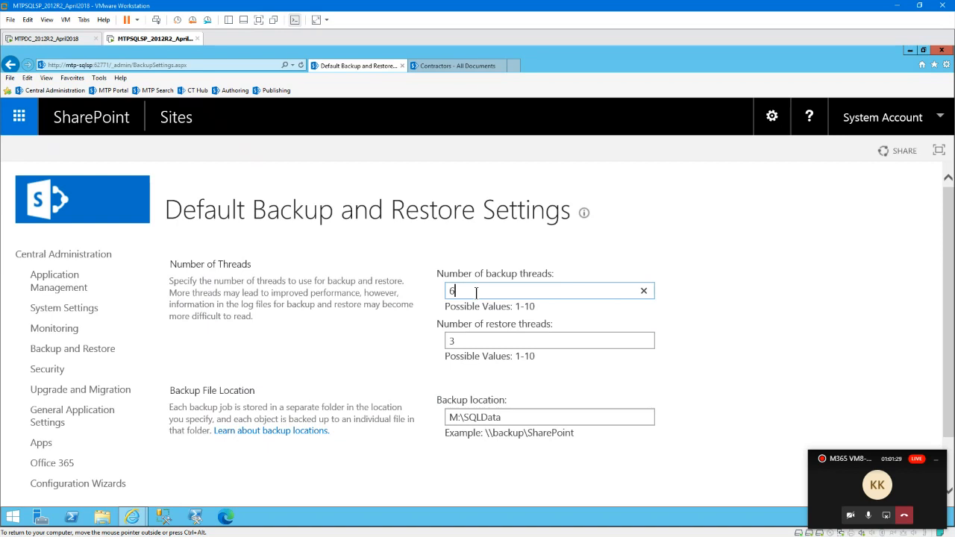
{"action": "double_click", "coordinate": [462, 339]}
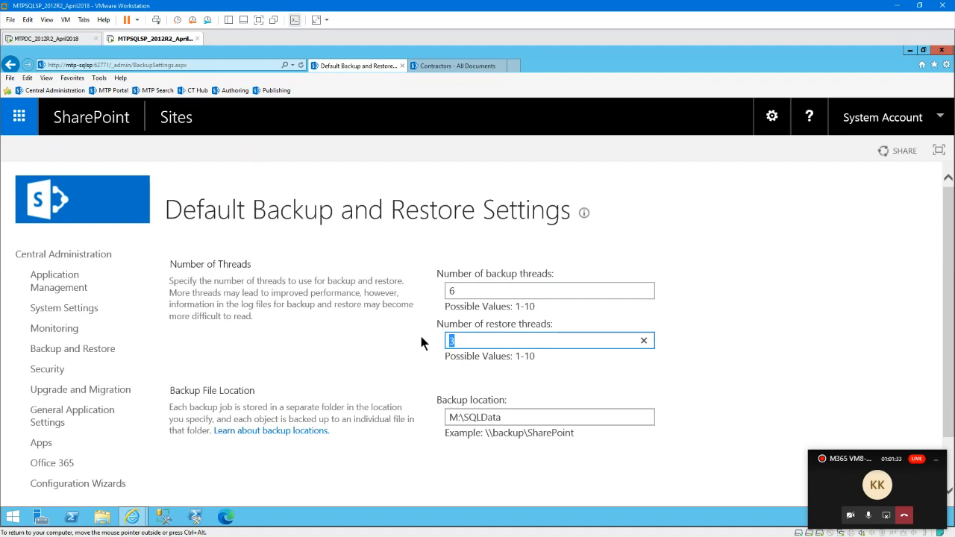
{"action": "type", "text": "6"}
{"action": "left_click_drag", "start_coordinate": [951, 351], "coordinate": [950, 416]}
{"action": "left_click", "coordinate": [902, 430]}
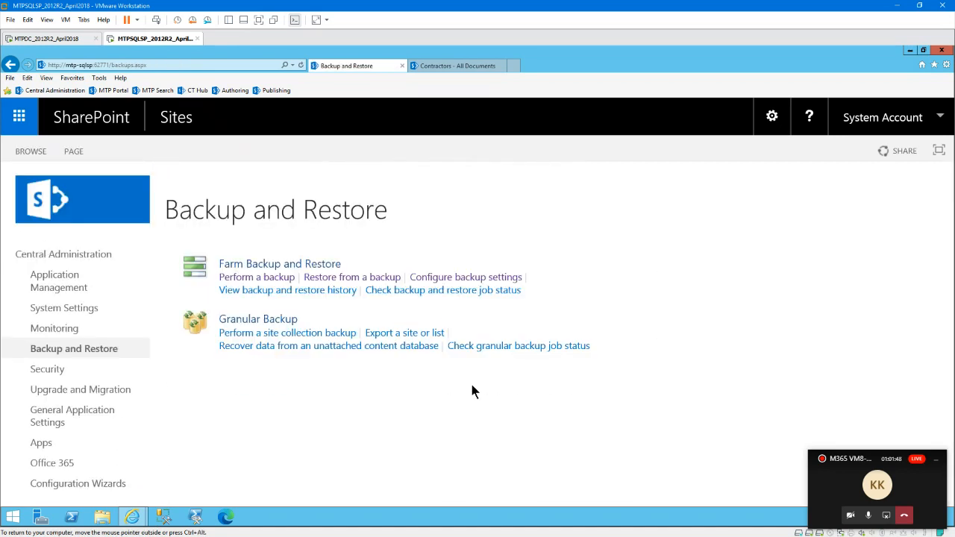
View the backup and restore history and return to the Backup and Restore overview.
{"action": "left_click", "coordinate": [321, 297]}
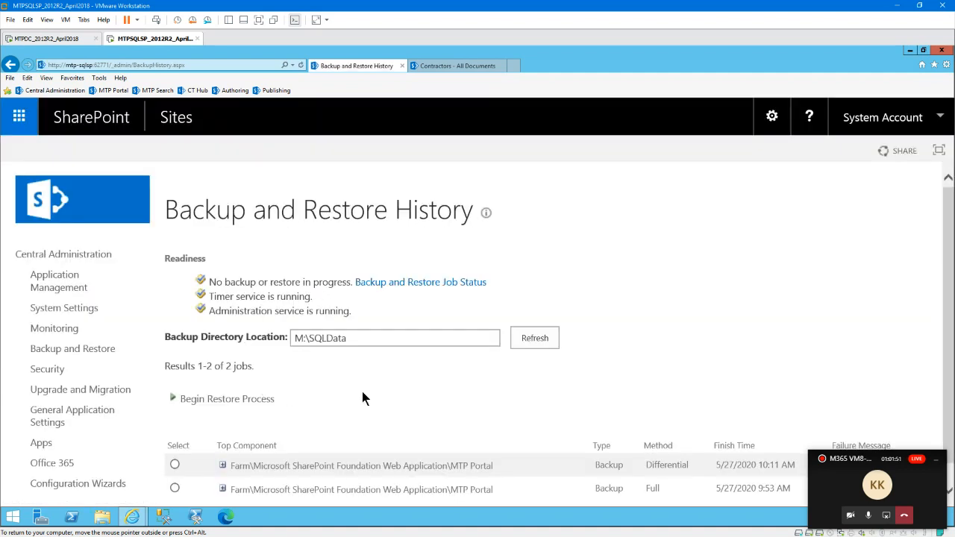
{"action": "left_click", "coordinate": [54, 352]}
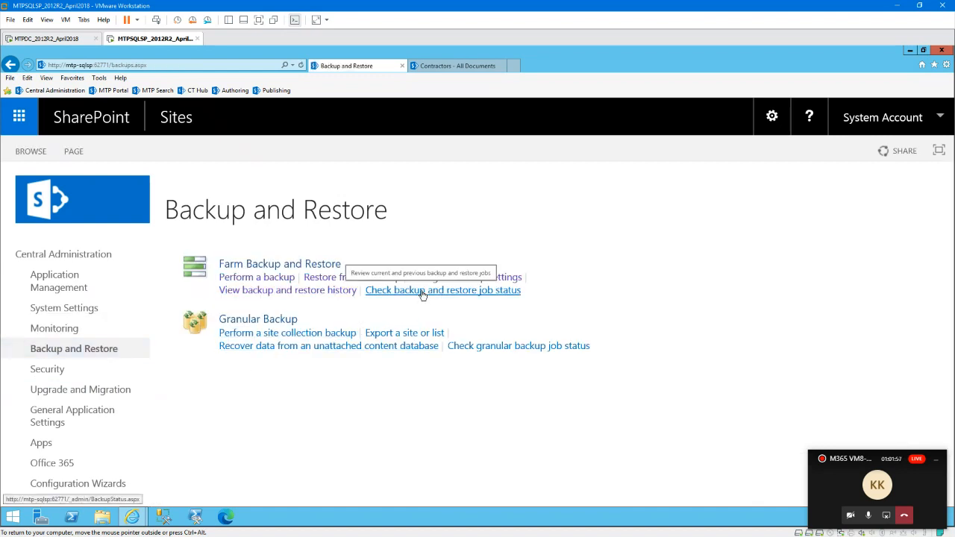
Start a granular site collection backup and switch the site collection selection to the MTP Portal web application.
{"action": "left_click", "coordinate": [278, 336]}
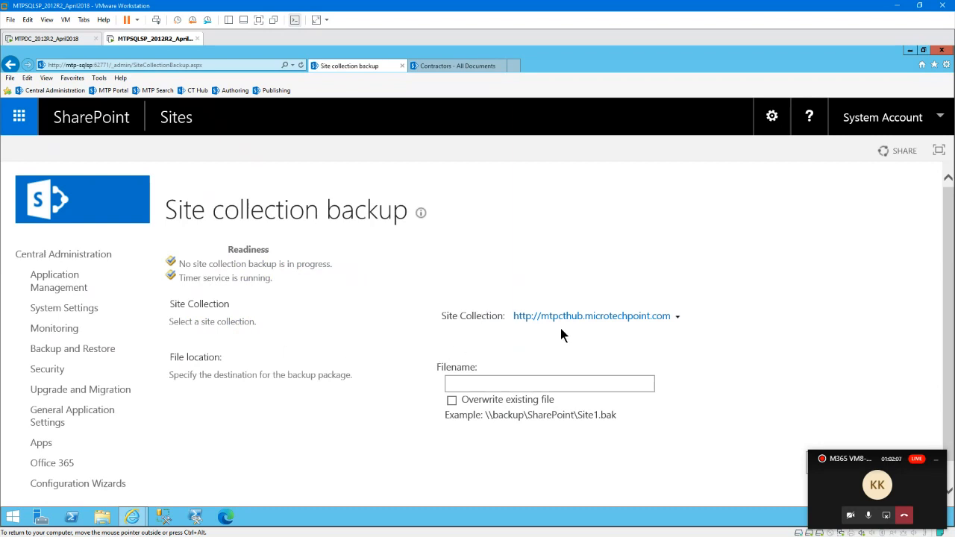
{"action": "left_click", "coordinate": [680, 321]}
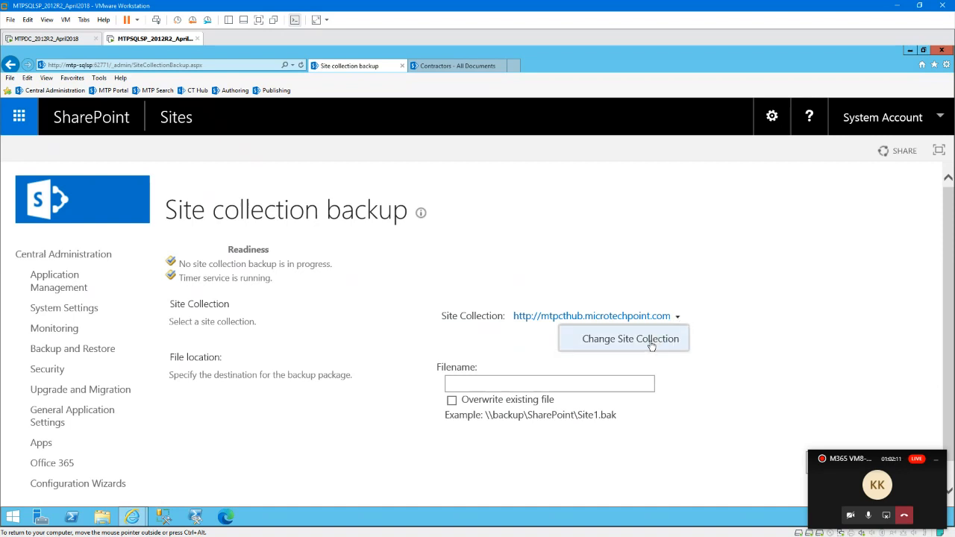
{"action": "left_click", "coordinate": [651, 340]}
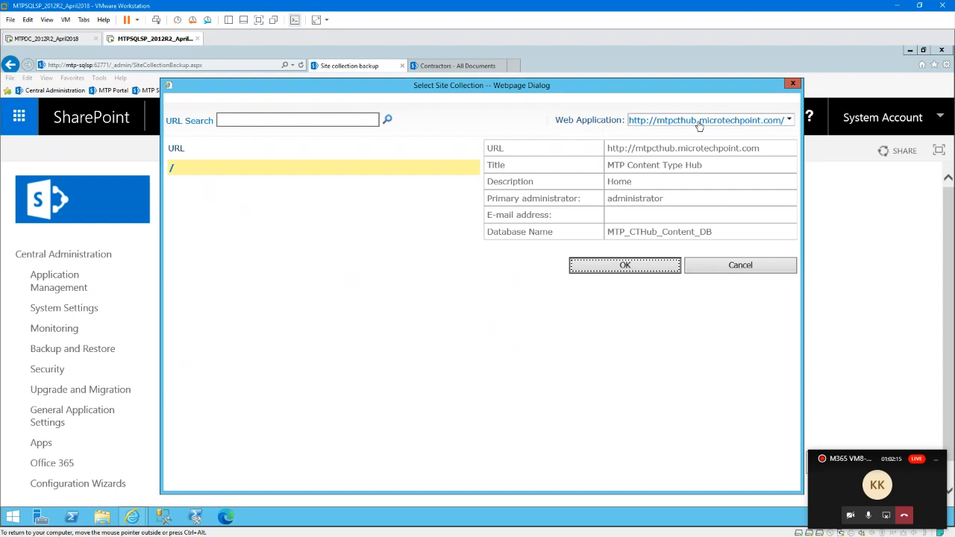
{"action": "left_click", "coordinate": [788, 123]}
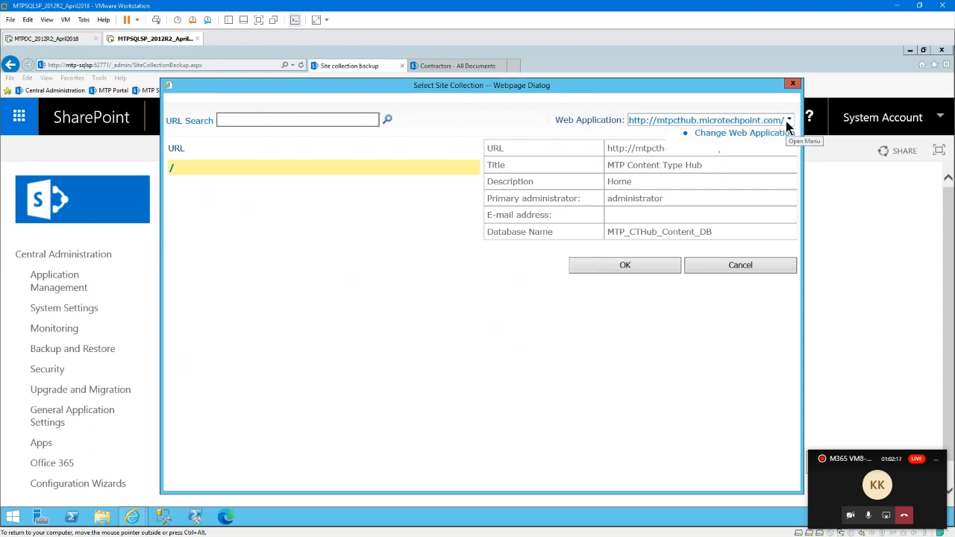
{"action": "left_click", "coordinate": [775, 133]}
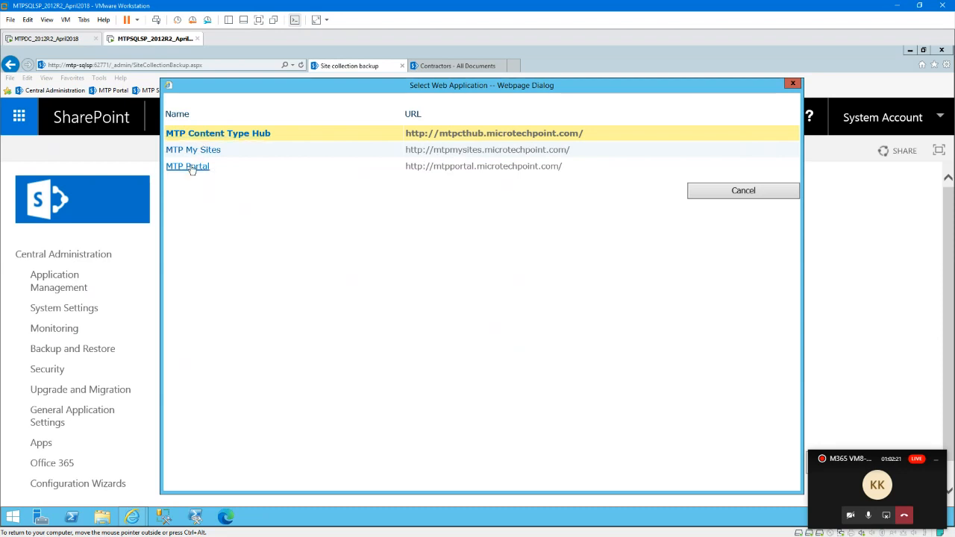
{"action": "left_click", "coordinate": [193, 167]}
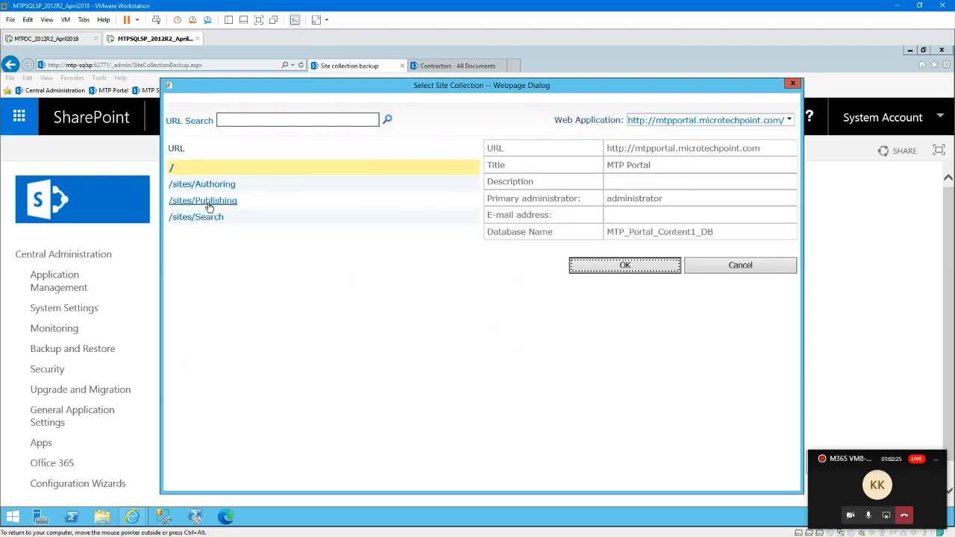
Look through the Publishing, Search and Authoring site collections and select /sites/Publishing as the one to back up.
{"action": "left_click", "coordinate": [212, 203]}
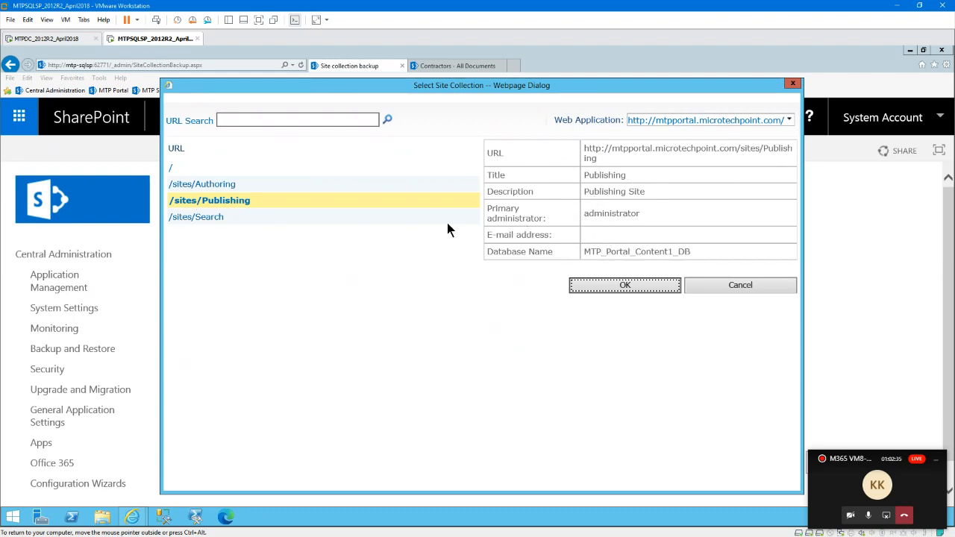
{"action": "left_click", "coordinate": [216, 218]}
{"action": "left_click", "coordinate": [223, 186]}
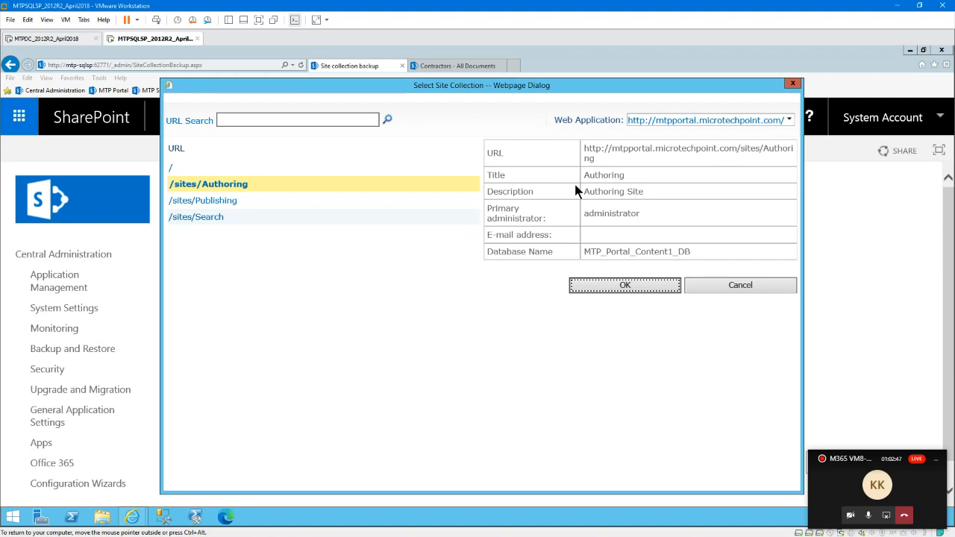
{"action": "left_click", "coordinate": [191, 173]}
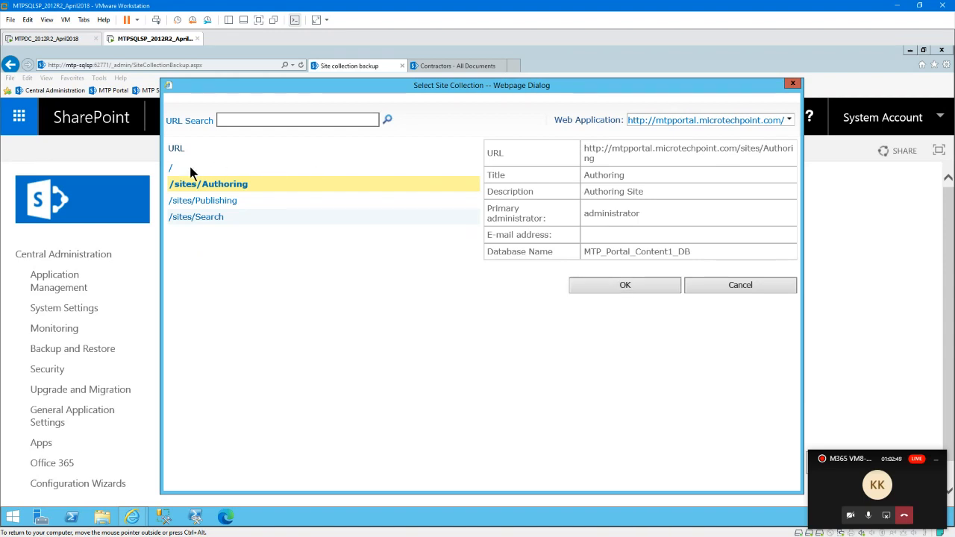
{"action": "left_click", "coordinate": [221, 202]}
{"action": "left_click", "coordinate": [627, 287]}
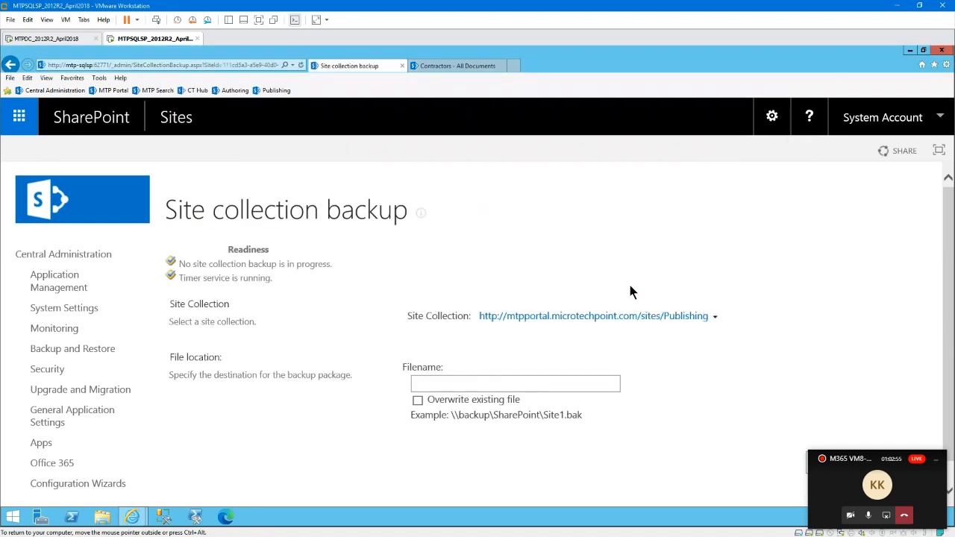
Try naming the backup file publishingBackup with overwriting of the existing file allowed, and cancel the site collection backup.
{"action": "left_click", "coordinate": [422, 383]}
{"action": "left_click", "coordinate": [418, 401]}
{"action": "left_click", "coordinate": [427, 382]}
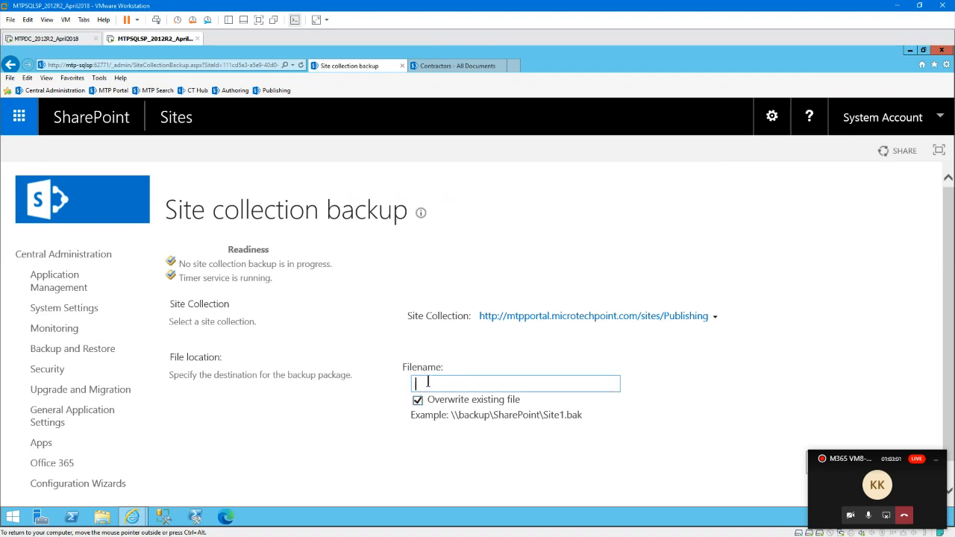
{"action": "type", "text": "publishingBackup"}
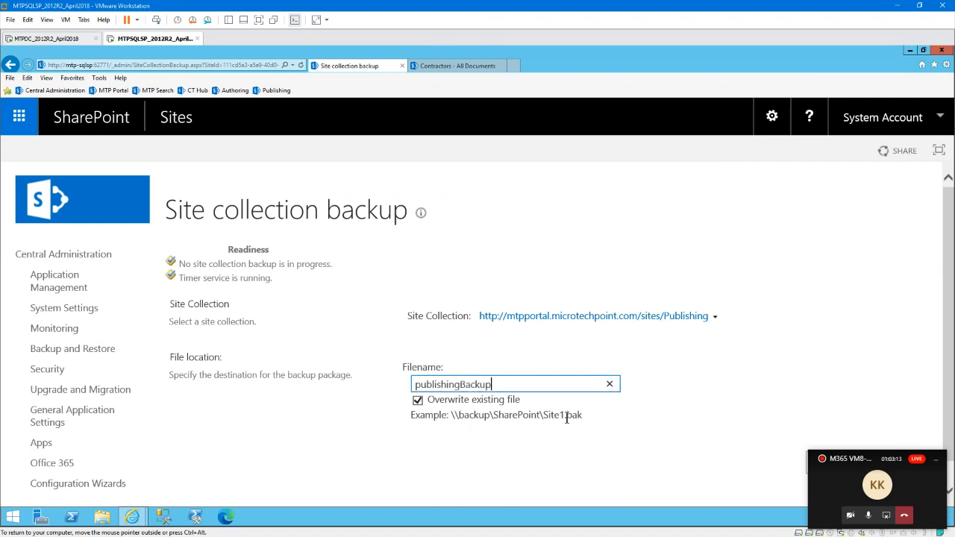
{"action": "left_click_drag", "start_coordinate": [568, 416], "coordinate": [582, 417]}
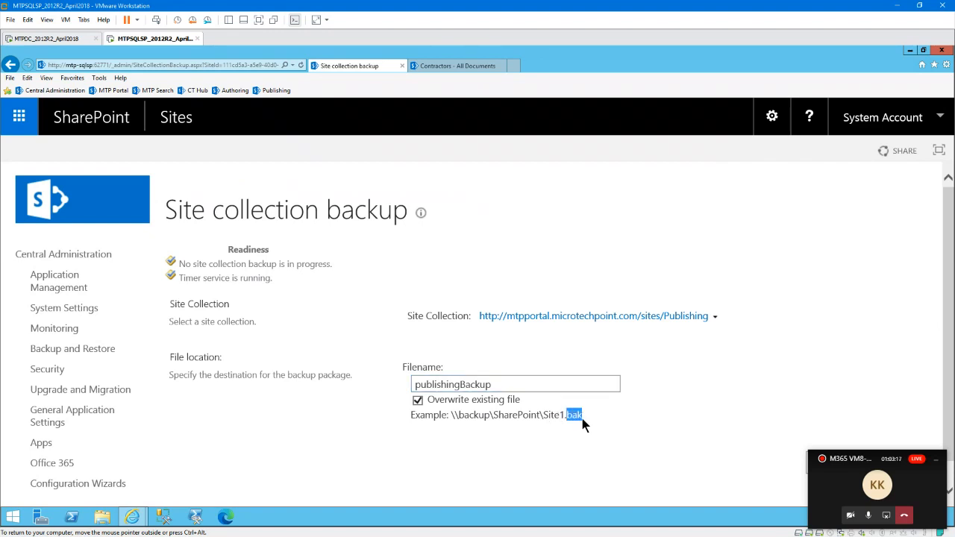
{"action": "scroll", "coordinate": [948, 373], "scroll_direction": "down", "scroll_amount": 1}
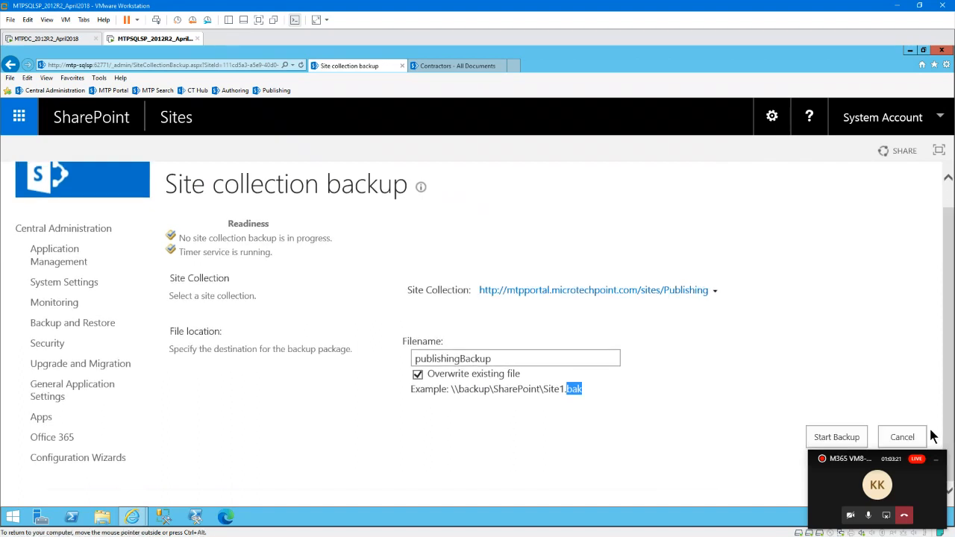
{"action": "left_click", "coordinate": [908, 438]}
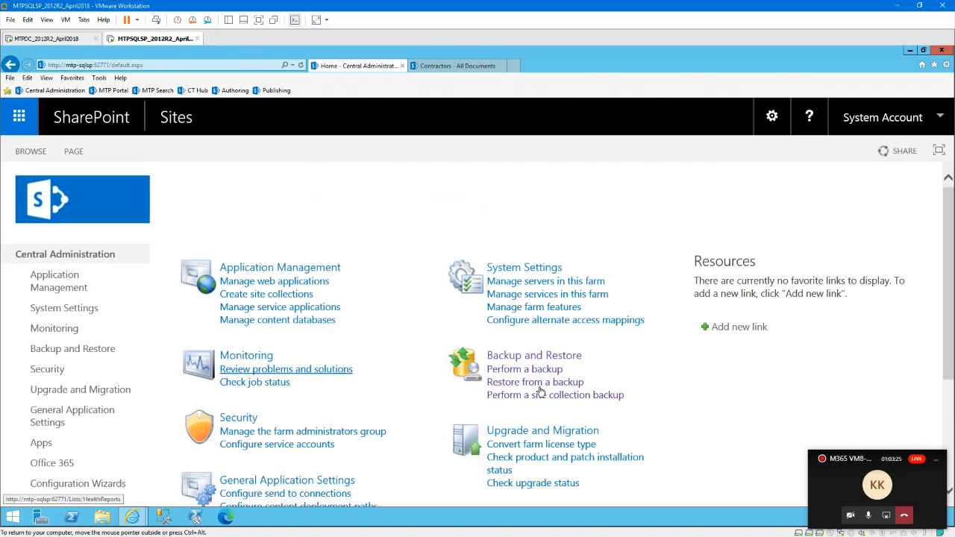
Open the site or list export from Backup and Restore and select the /sites/Publishing site.
{"action": "left_click", "coordinate": [522, 358]}
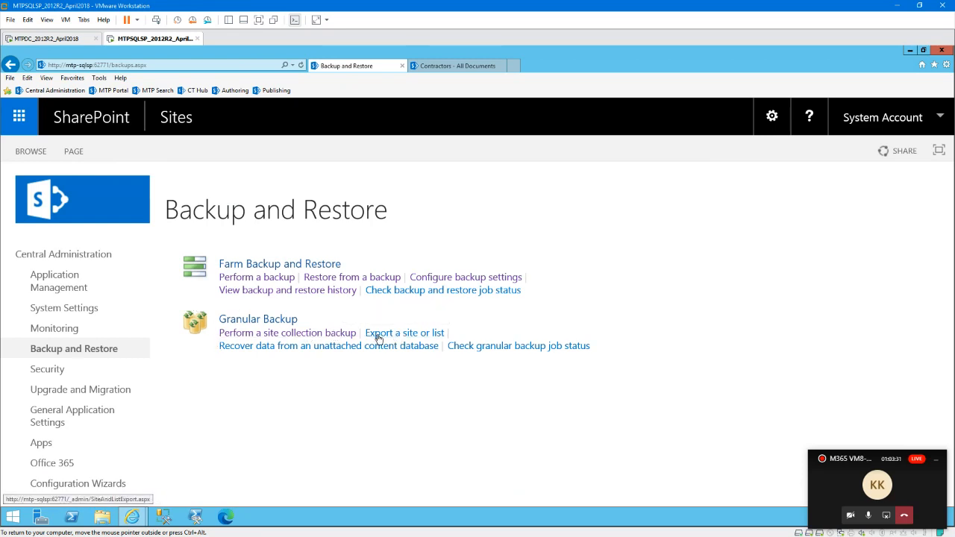
{"action": "left_click", "coordinate": [387, 339]}
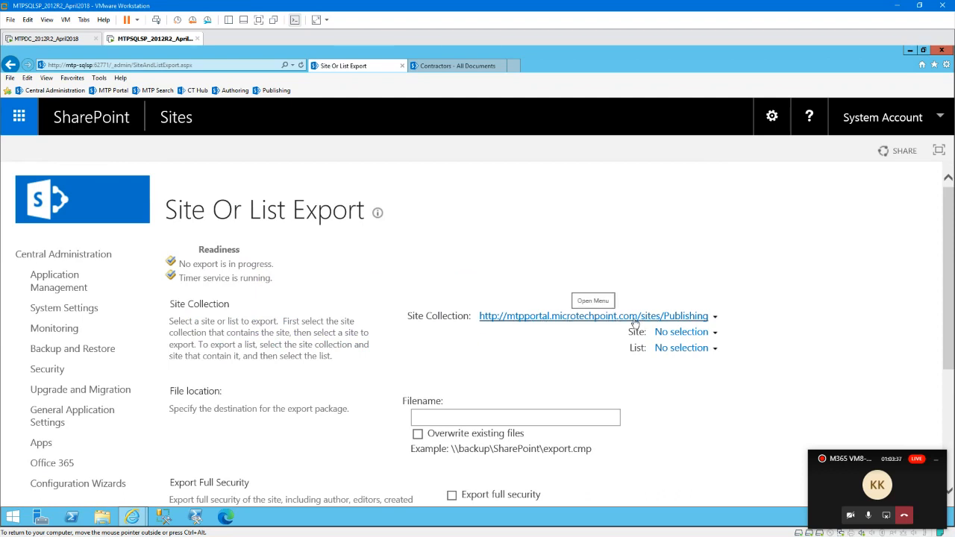
{"action": "left_click", "coordinate": [715, 333]}
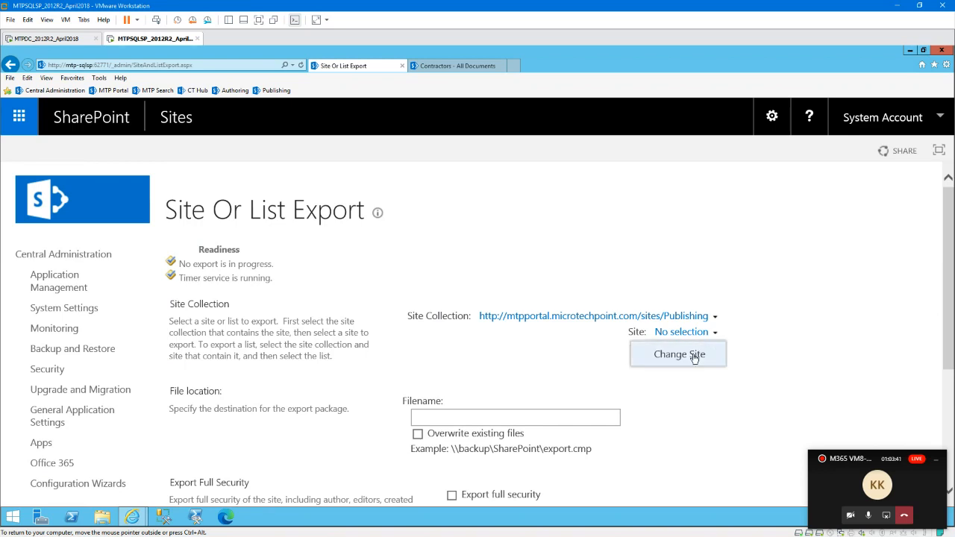
{"action": "left_click", "coordinate": [694, 356]}
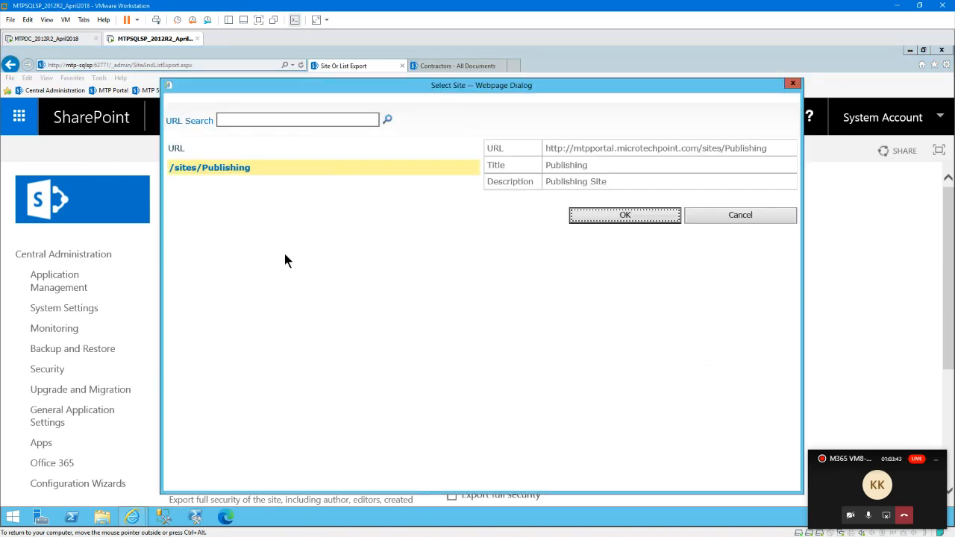
{"action": "left_click", "coordinate": [611, 220]}
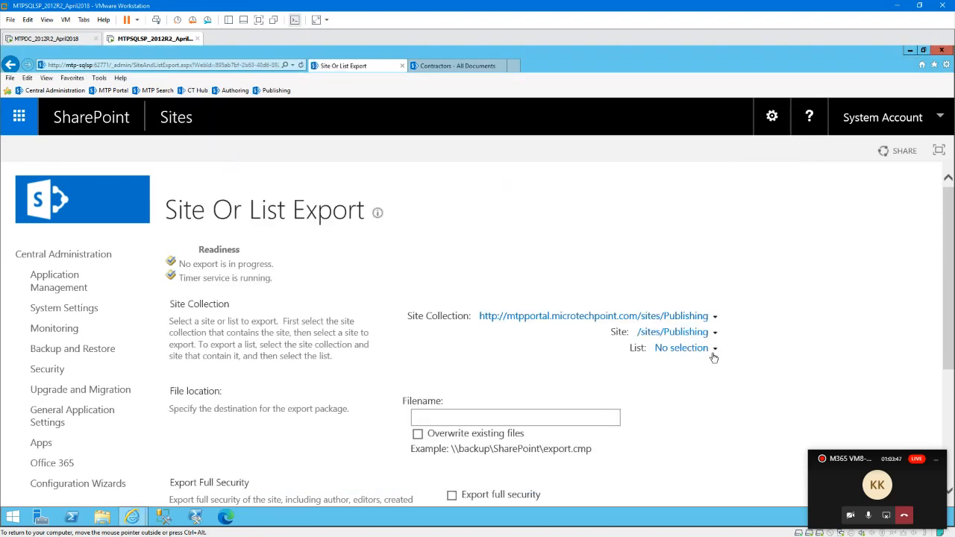
Select the Documents list of the Publishing site as the list to export.
{"action": "left_click", "coordinate": [714, 349]}
{"action": "left_click", "coordinate": [688, 374]}
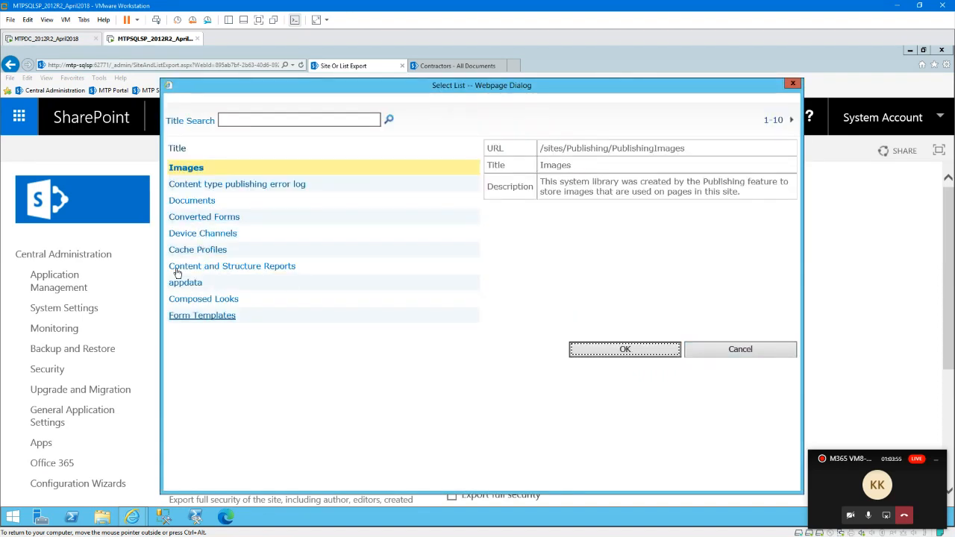
{"action": "left_click", "coordinate": [200, 208]}
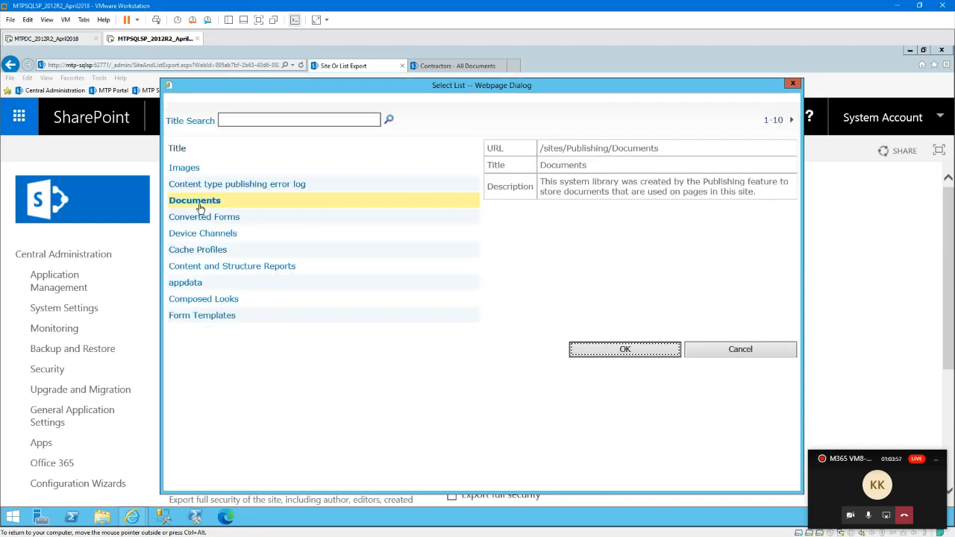
{"action": "left_click", "coordinate": [615, 350]}
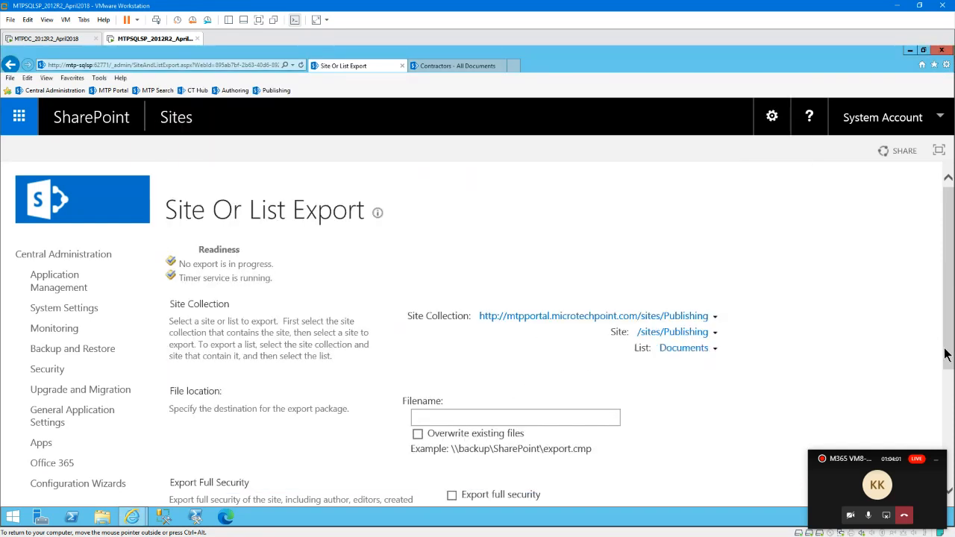
Name the export file DocumentsExport.cmp, with existing files overwritten and full security included.
{"action": "left_click_drag", "start_coordinate": [948, 355], "coordinate": [951, 397]}
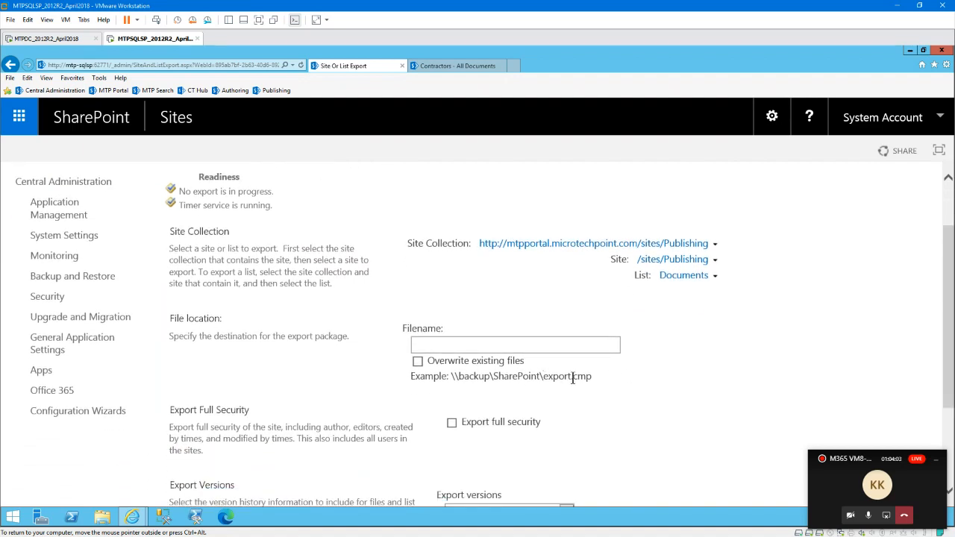
{"action": "left_click_drag", "start_coordinate": [572, 376], "coordinate": [591, 378]}
{"action": "left_click", "coordinate": [441, 345]}
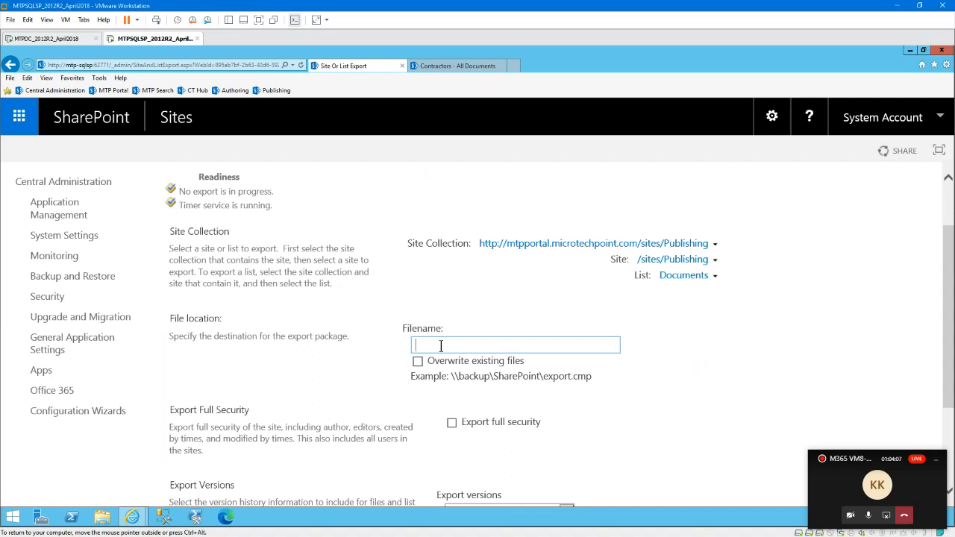
{"action": "type", "text": "DocumentsExport.cmp"}
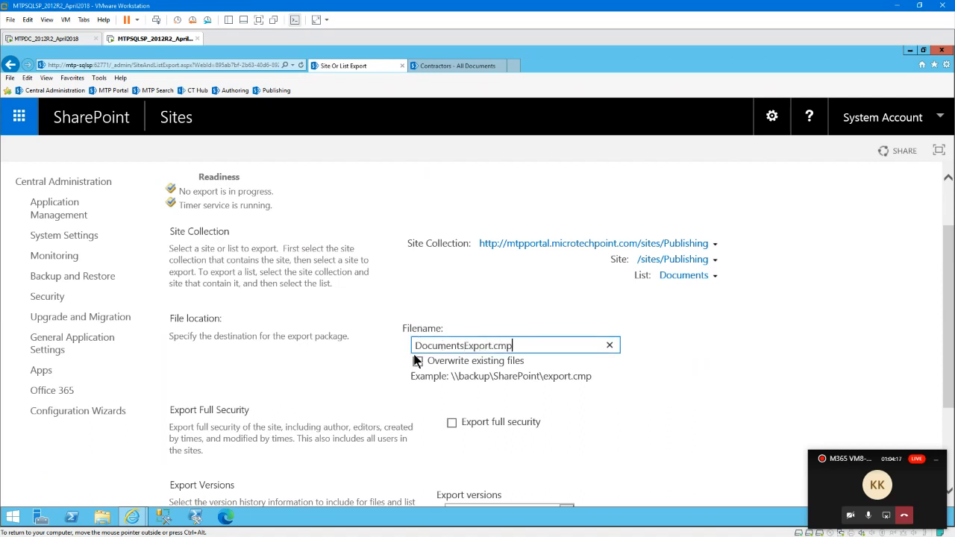
{"action": "left_click", "coordinate": [417, 361]}
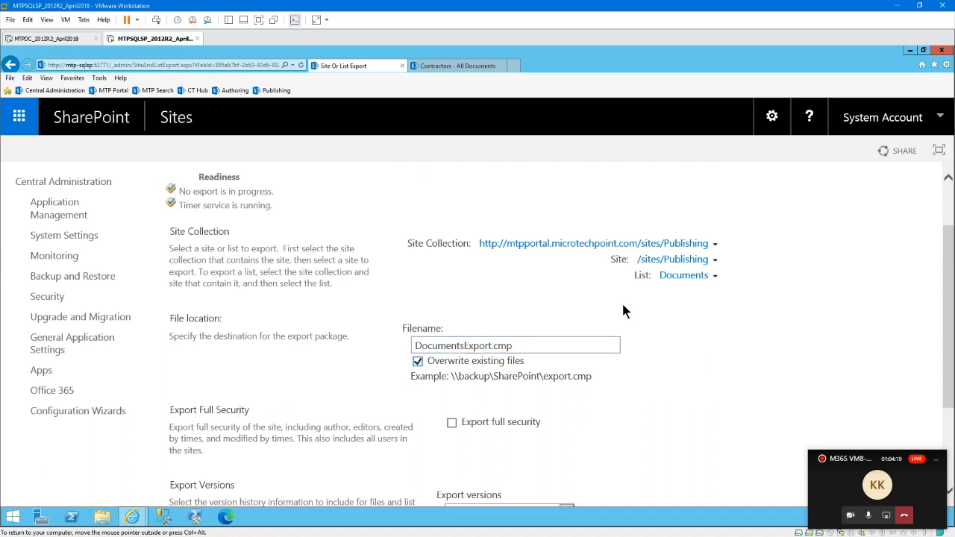
{"action": "scroll", "coordinate": [947, 320], "scroll_direction": "down", "scroll_amount": 2}
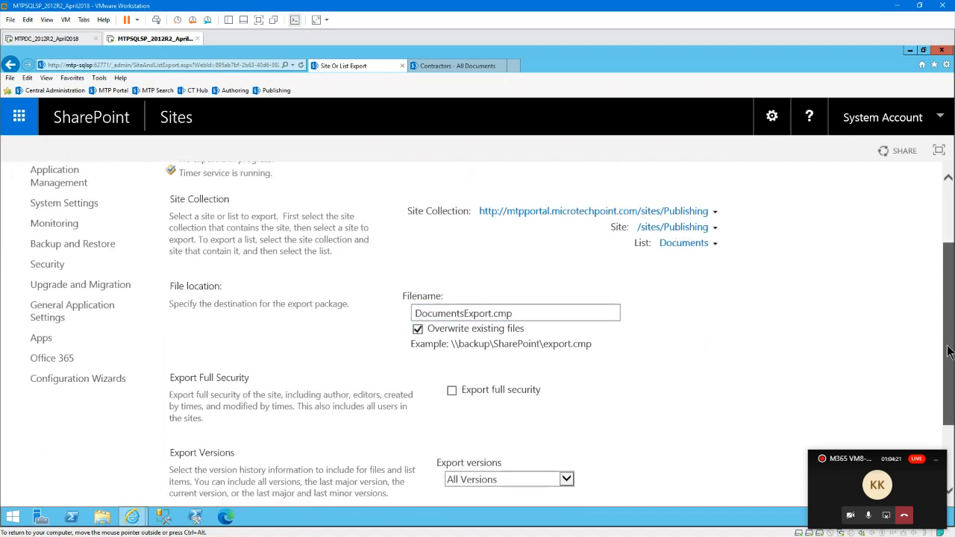
{"action": "left_click_drag", "start_coordinate": [949, 379], "coordinate": [948, 416]}
{"action": "left_click", "coordinate": [452, 293]}
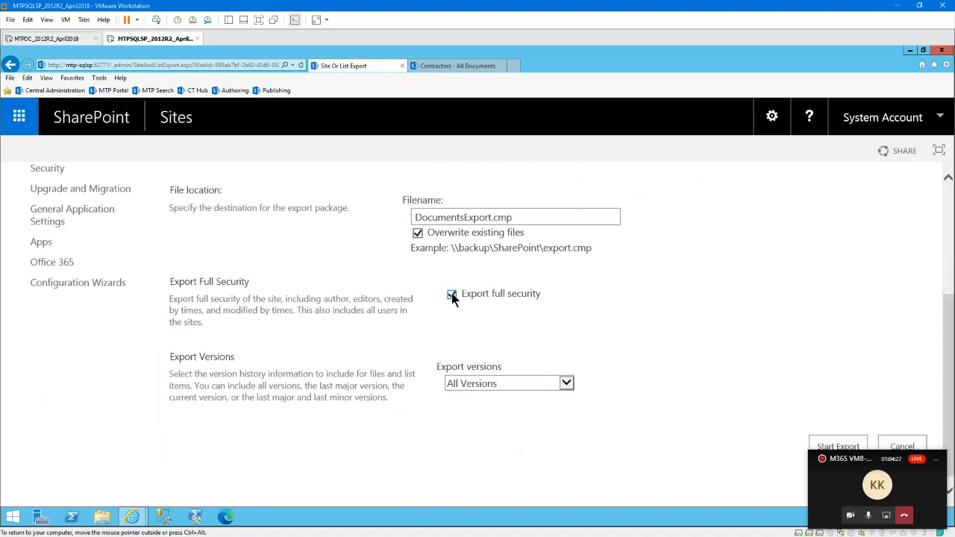
Try the export versions Last Major, Current Version, and Last Major and Last Minor, and cancel the export, returning to Backup and Restore.
{"action": "left_click", "coordinate": [567, 385]}
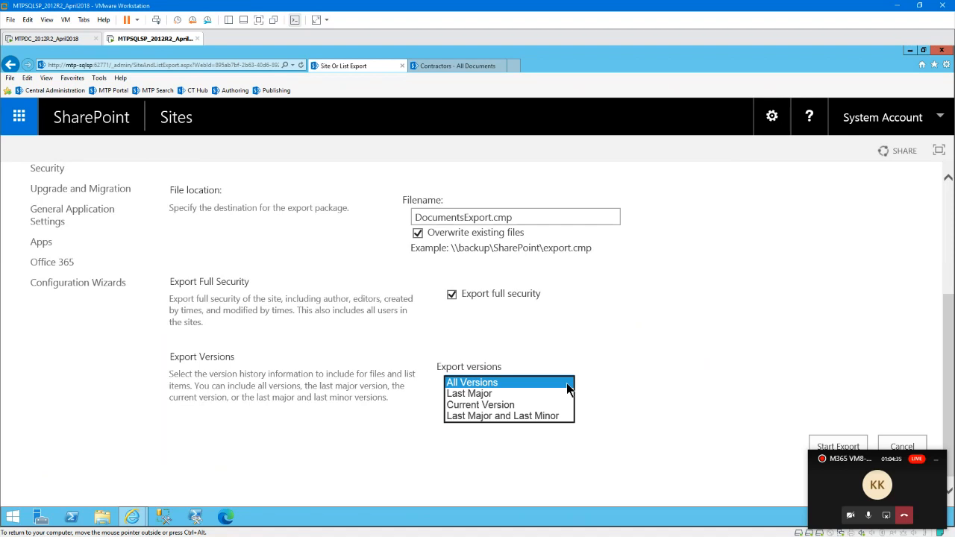
{"action": "left_click", "coordinate": [471, 393]}
{"action": "left_click", "coordinate": [471, 388]}
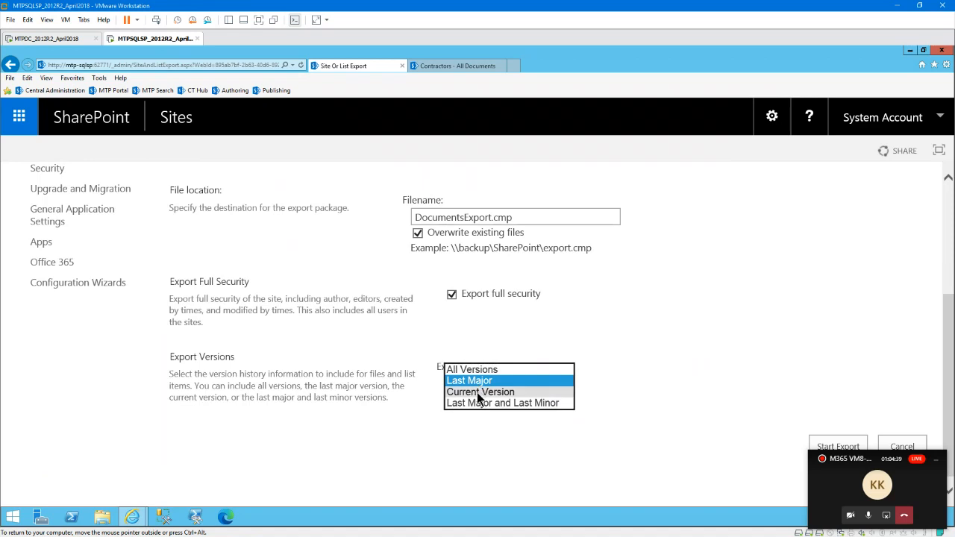
{"action": "left_click", "coordinate": [477, 392]}
{"action": "left_click", "coordinate": [478, 384]}
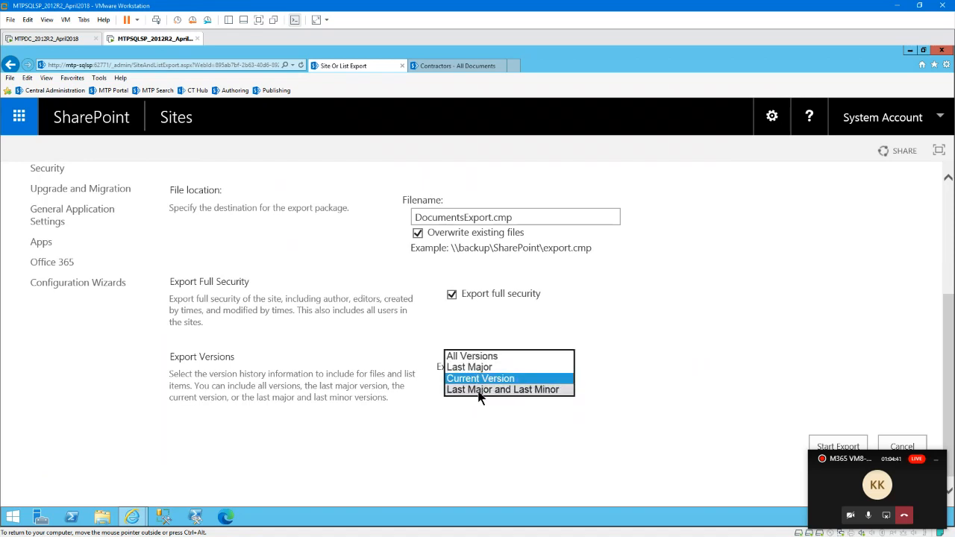
{"action": "left_click", "coordinate": [482, 391]}
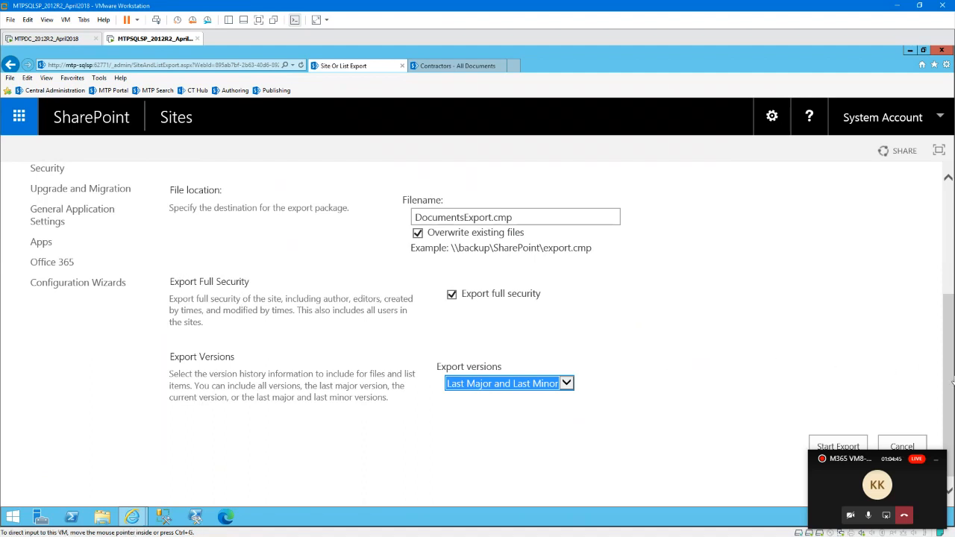
{"action": "left_click", "coordinate": [912, 446]}
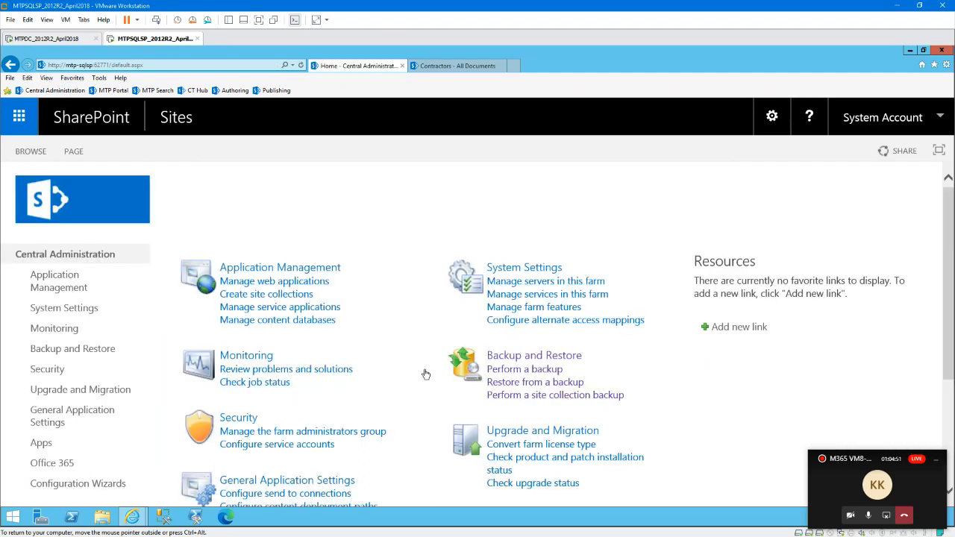
{"action": "left_click", "coordinate": [560, 356]}
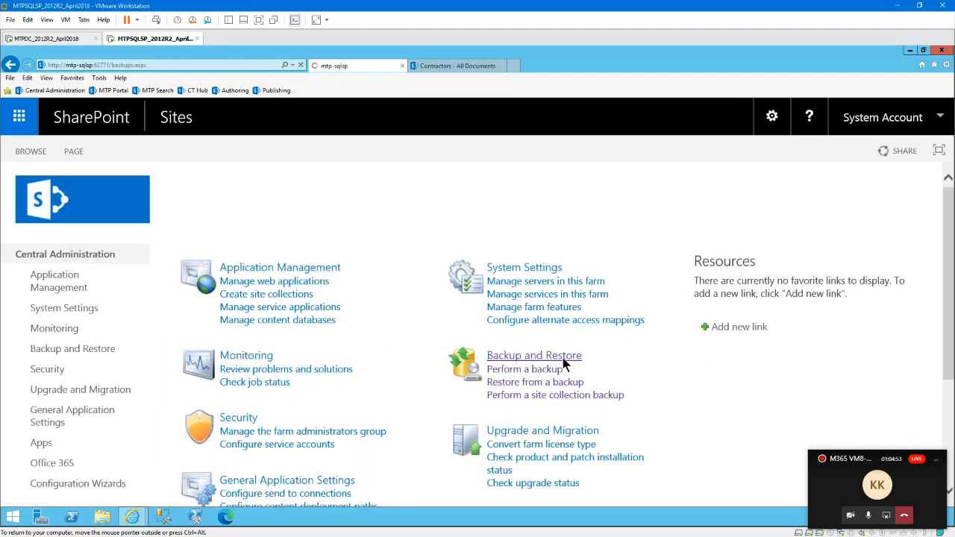
Open data recovery from an unattached content database and examine the database server and database name fields.
{"action": "left_click", "coordinate": [358, 348]}
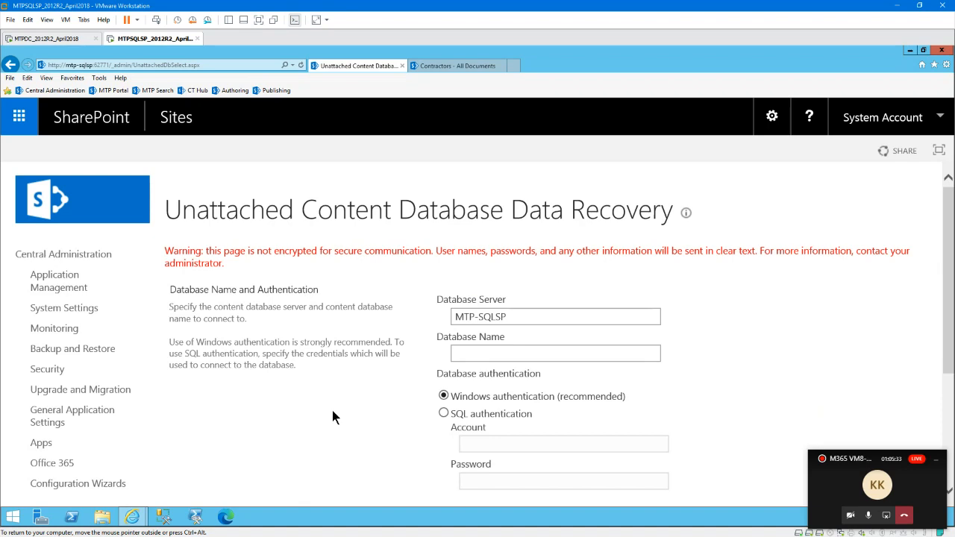
{"action": "left_click", "coordinate": [511, 315]}
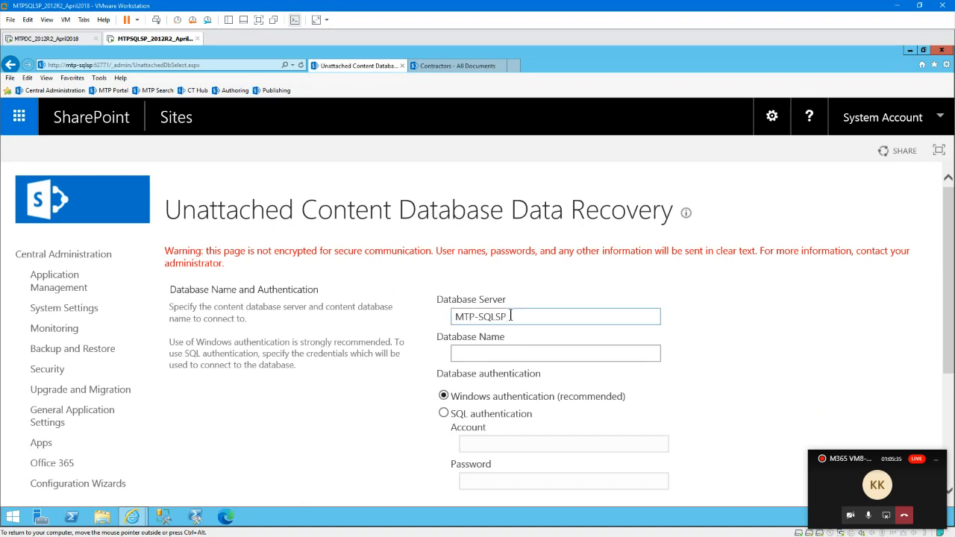
{"action": "left_click_drag", "start_coordinate": [511, 316], "coordinate": [455, 317]}
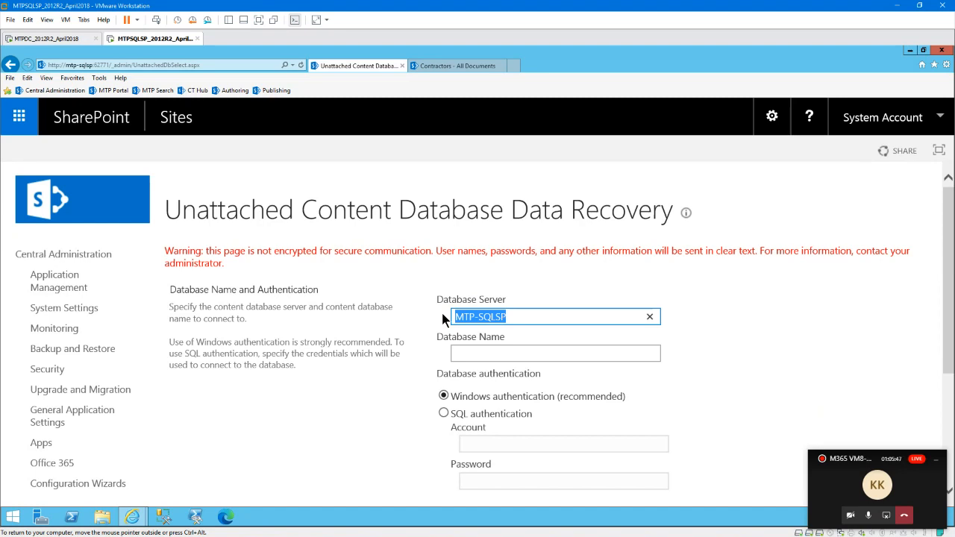
{"action": "left_click", "coordinate": [525, 318]}
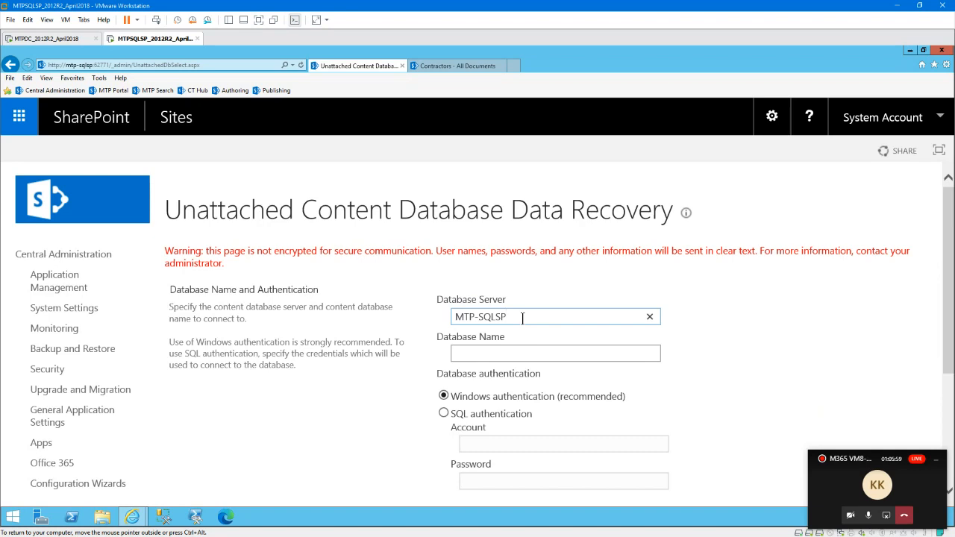
{"action": "left_click_drag", "start_coordinate": [523, 318], "coordinate": [442, 315]}
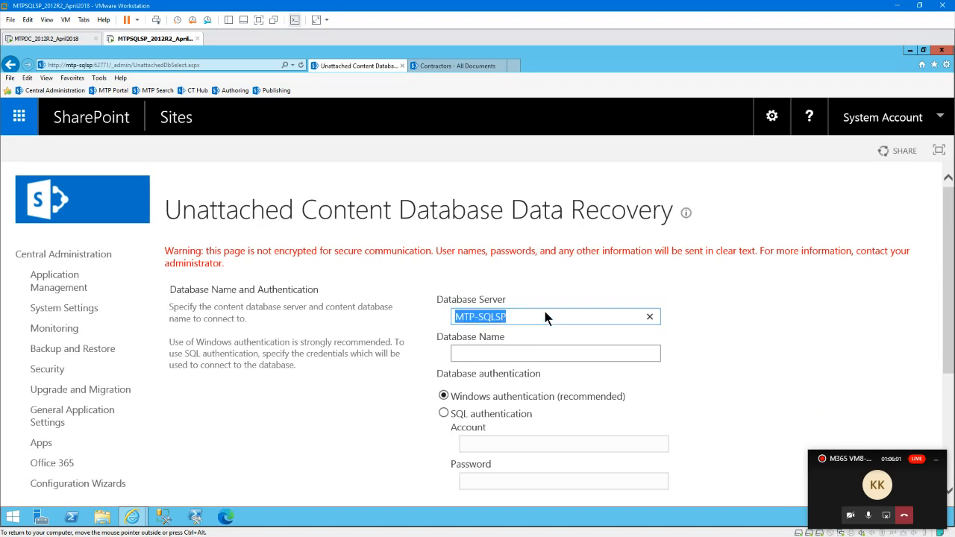
{"action": "left_click", "coordinate": [521, 317]}
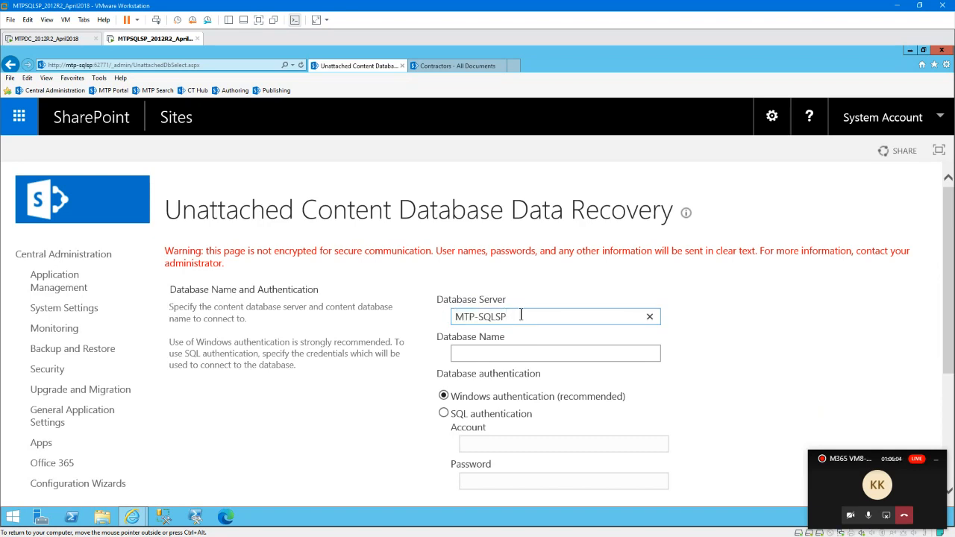
{"action": "left_click", "coordinate": [485, 353]}
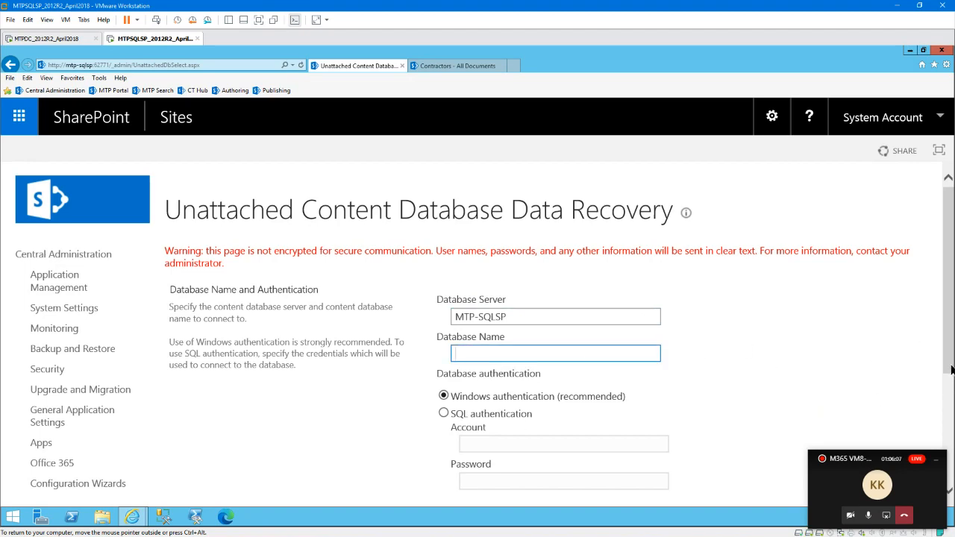
Try the Backup site collection and Export site or list operations, and cancel the unattached database recovery.
{"action": "scroll", "coordinate": [952, 371], "scroll_direction": "down", "scroll_amount": 4}
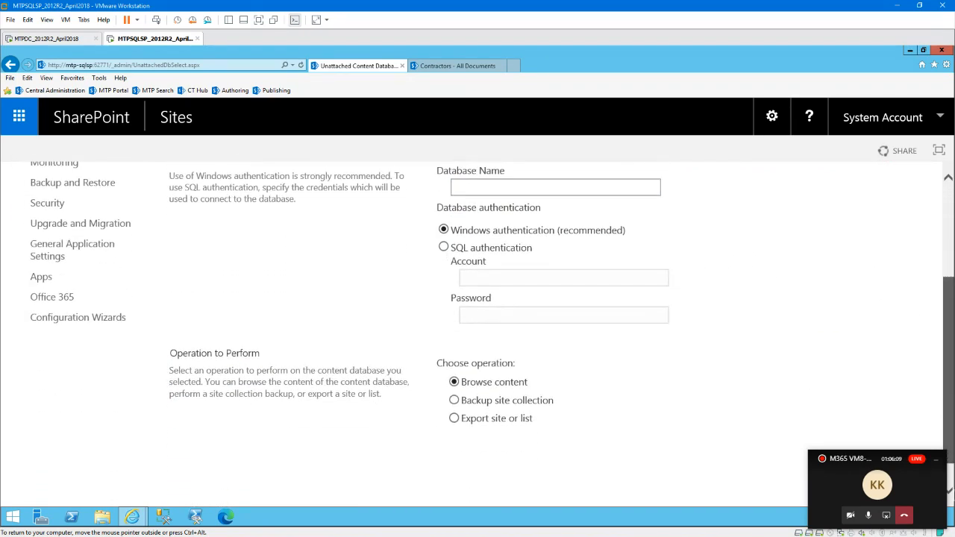
{"action": "scroll", "coordinate": [741, 447], "scroll_direction": "down", "scroll_amount": 1}
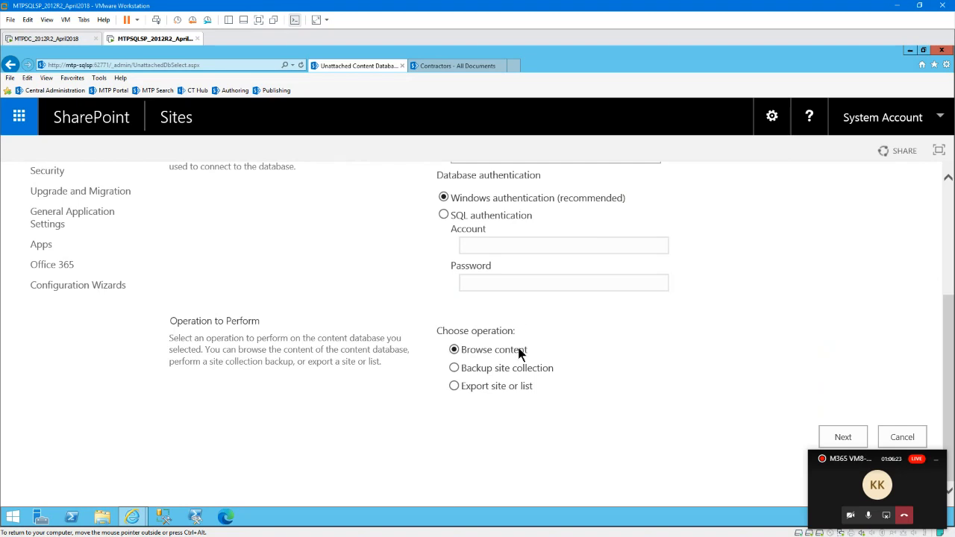
{"action": "left_click", "coordinate": [454, 368]}
{"action": "left_click", "coordinate": [454, 387]}
{"action": "left_click", "coordinate": [903, 437]}
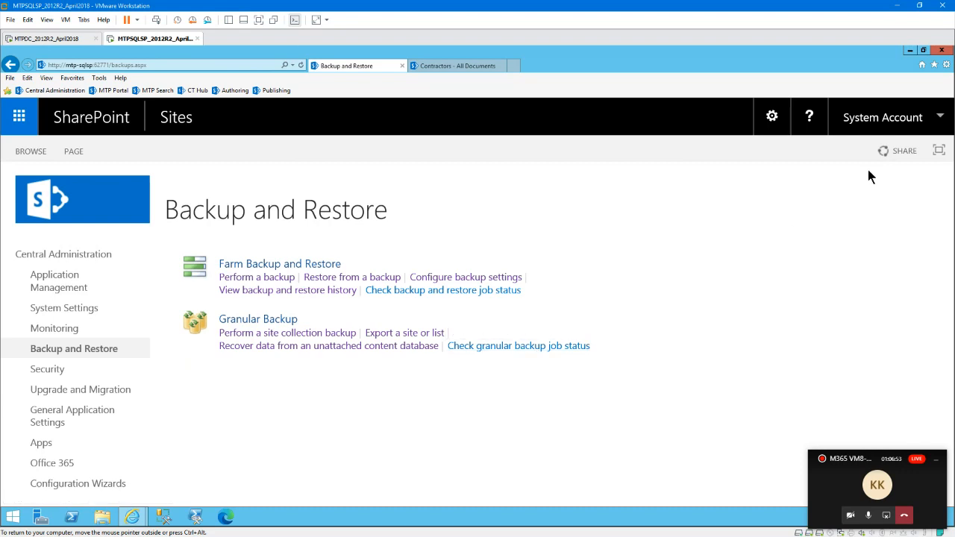
Minimize the virtual machine window to return to the presentation, and advance to the Azure Backups slide.
{"action": "left_click", "coordinate": [899, 11]}
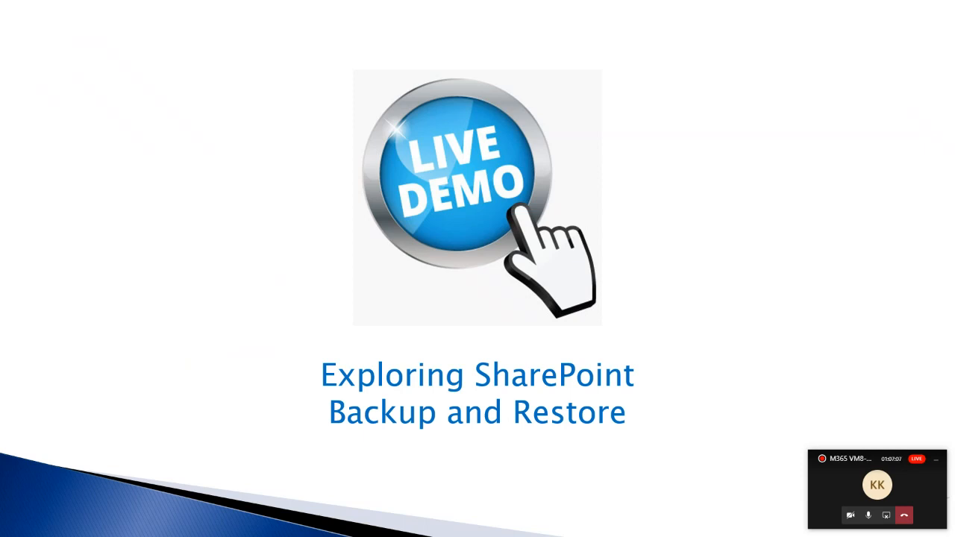
{"action": "key", "text": "Right"}
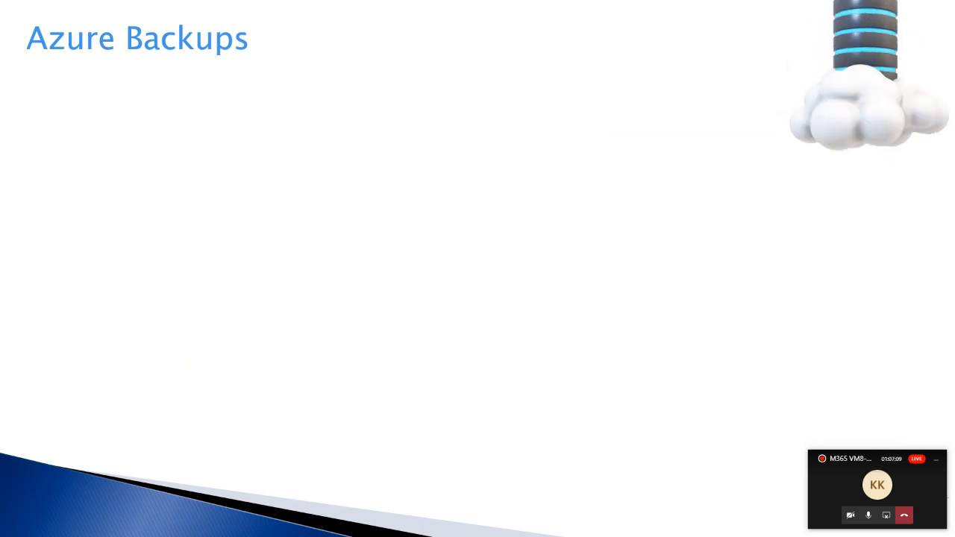